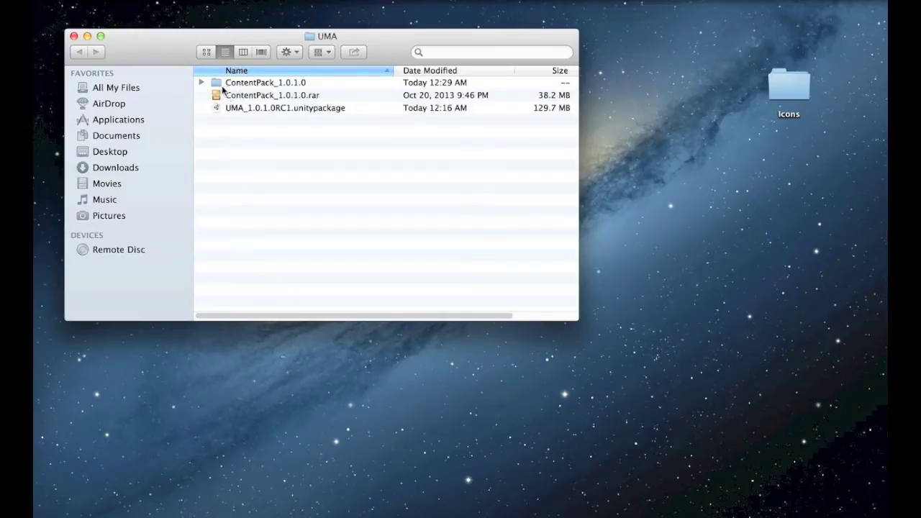
- Expand the ContentPack_1.0.1.0 folder and its BaseTextures subfolder to list the texture files
{"action": "left_click", "coordinate": [227, 85]}
{"action": "left_click", "coordinate": [201, 83]}
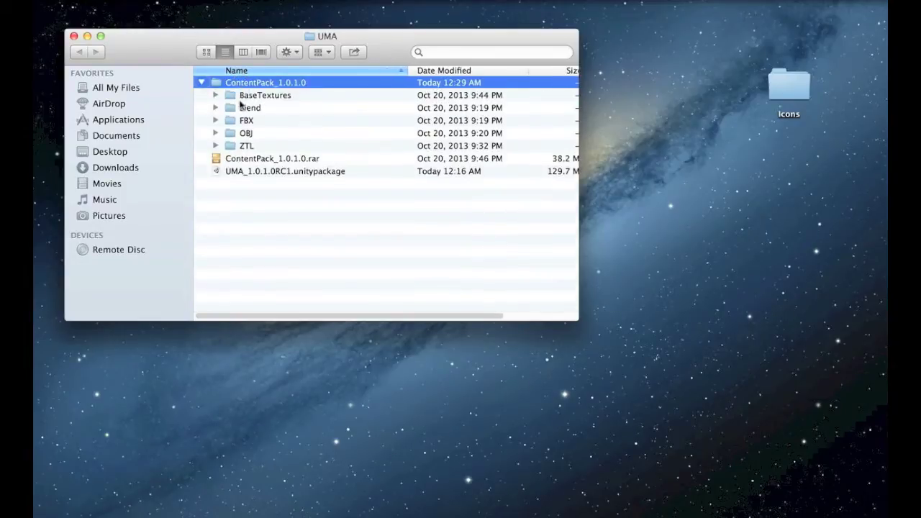
{"action": "left_click", "coordinate": [242, 96]}
{"action": "left_click", "coordinate": [216, 95]}
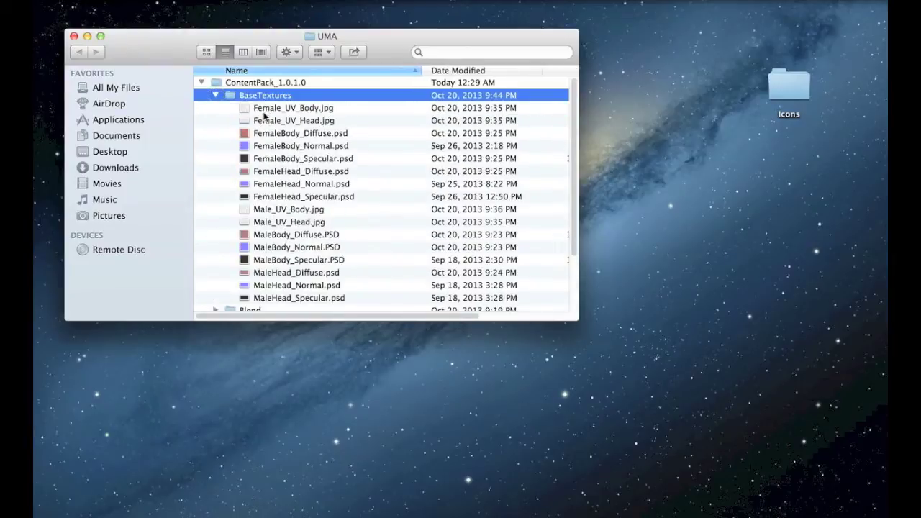
- Preview the female UV layouts and the female body and head diffuse, normal and specular textures in sequence
{"action": "left_click", "coordinate": [277, 108]}
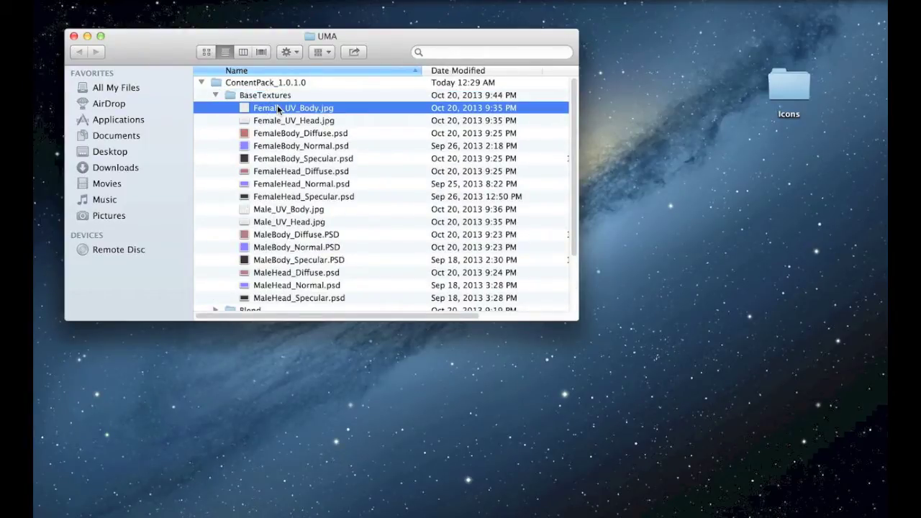
{"action": "key", "text": "space"}
{"action": "key", "text": "Down"}
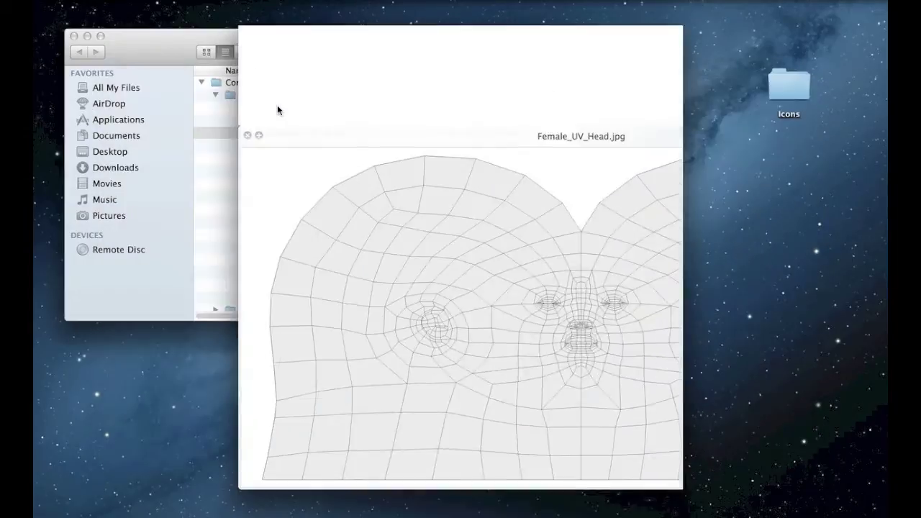
{"action": "key", "text": "Down"}
{"action": "key", "text": "Down"}
{"action": "key", "text": "Down"}
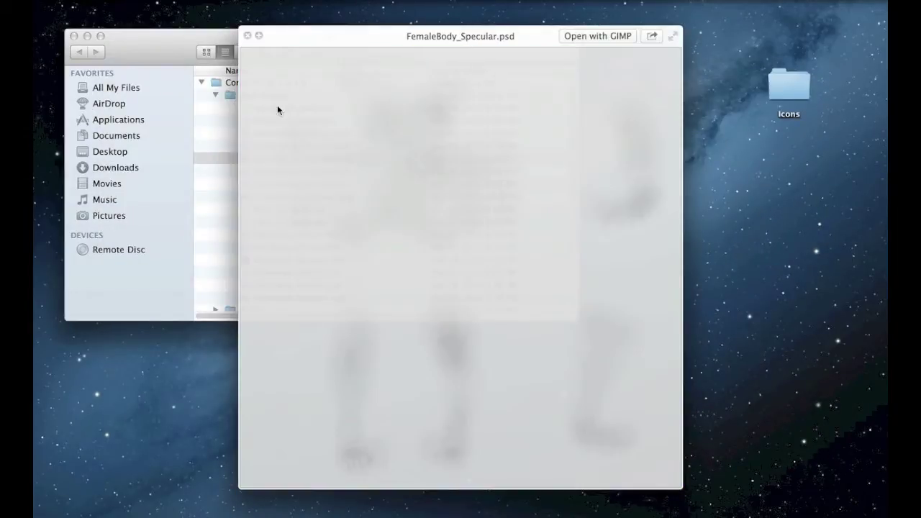
{"action": "key", "text": "Down"}
{"action": "key", "text": "Down"}
{"action": "key", "text": "Down"}
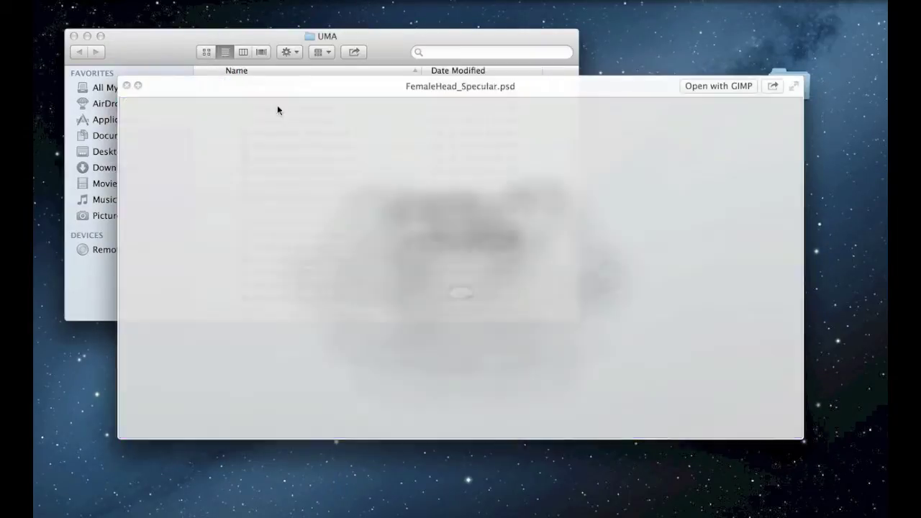
{"action": "key", "text": "Down"}
{"action": "key", "text": "space"}
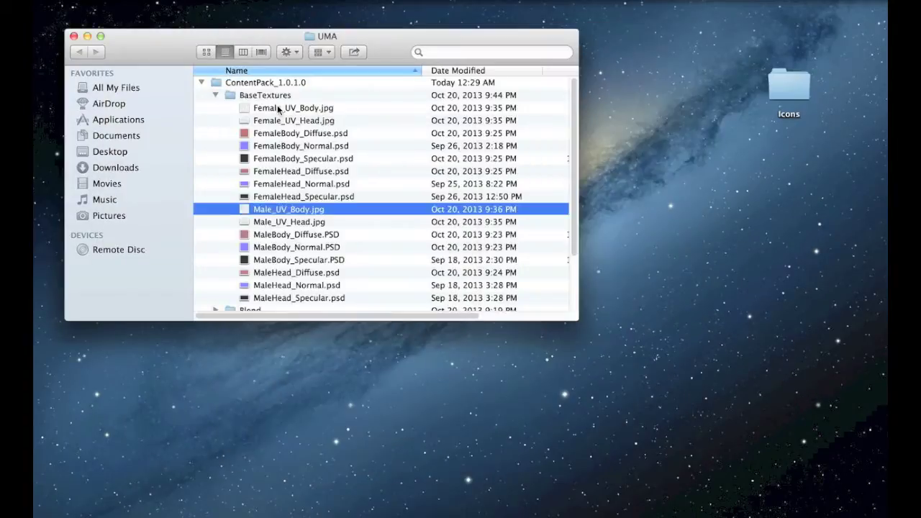
- Preview the male textures from MaleBody_Diffuse.PSD through MaleHead_Diffuse.psd, and close the preview
{"action": "key", "text": "Down"}
{"action": "key", "text": "Down"}
{"action": "key", "text": "space"}
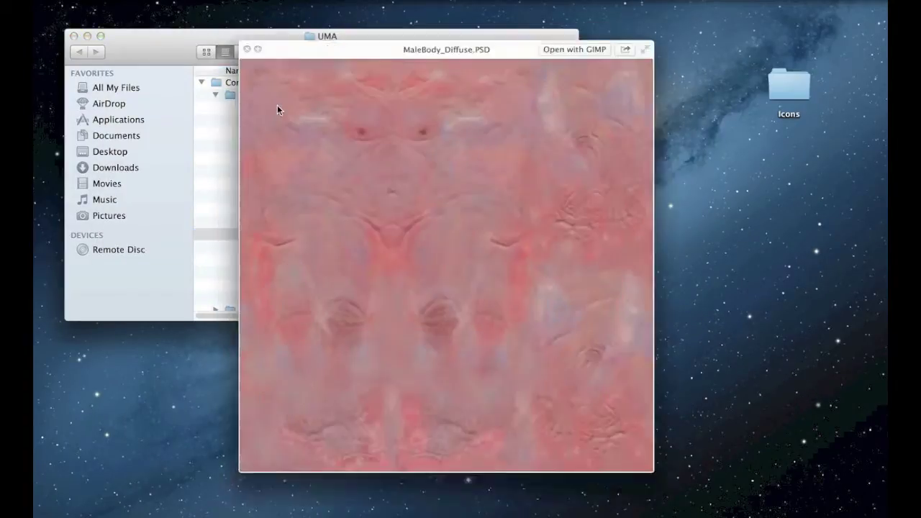
{"action": "key", "text": "Down"}
{"action": "key", "text": "Down"}
{"action": "key", "text": "Down"}
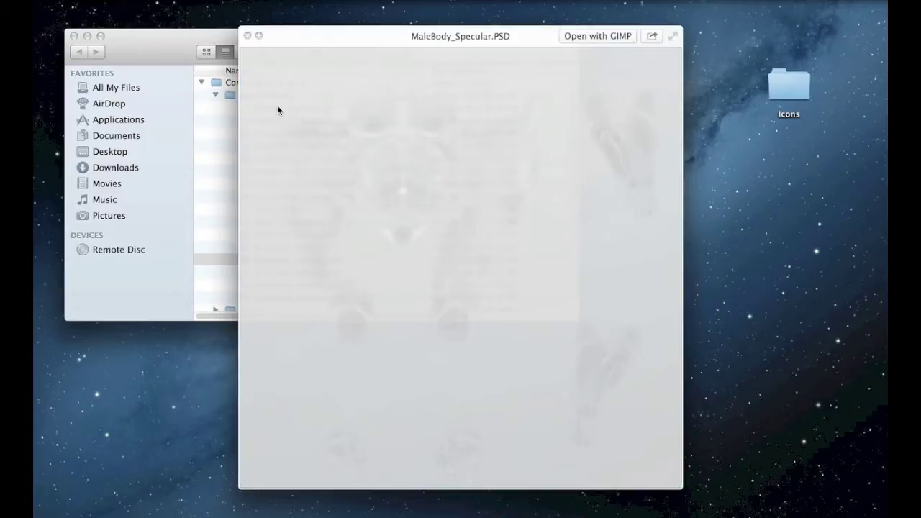
{"action": "key", "text": "Down"}
{"action": "key", "text": "space"}
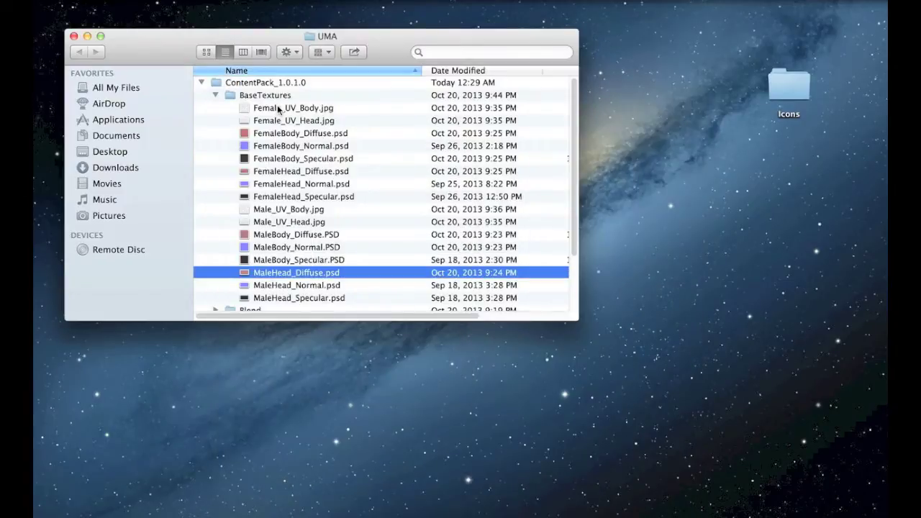
- Collapse the BaseTextures folder and review the files inside the Blend folder
{"action": "key", "text": "Up"}
{"action": "key", "text": "Up"}
{"action": "key", "text": "Up"}
{"action": "key", "text": "Up"}
{"action": "key", "text": "Up"}
{"action": "key", "text": "Up"}
{"action": "key", "text": "Up"}
{"action": "key", "text": "Up"}
{"action": "key", "text": "Up"}
{"action": "key", "text": "Up"}
{"action": "key", "text": "Up"}
{"action": "key", "text": "Up"}
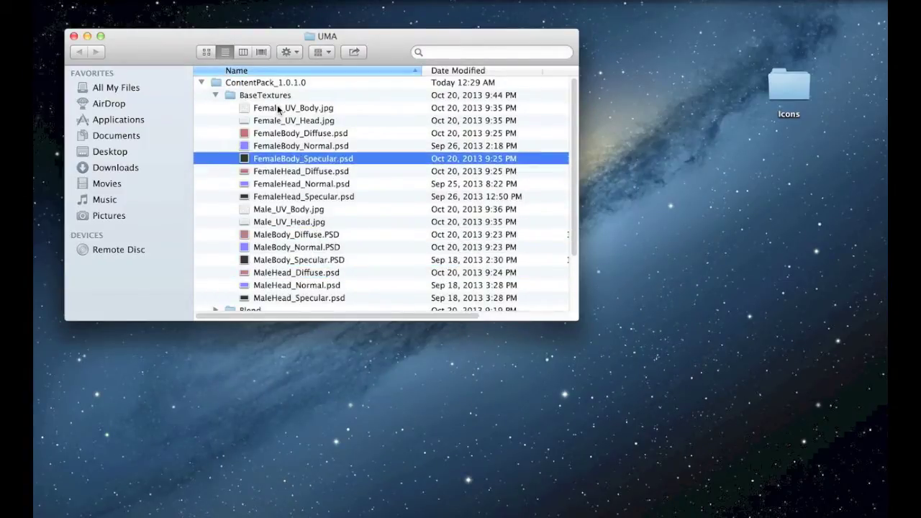
{"action": "key", "text": "Up"}
{"action": "key", "text": "Up"}
{"action": "key", "text": "Left"}
{"action": "key", "text": "Down"}
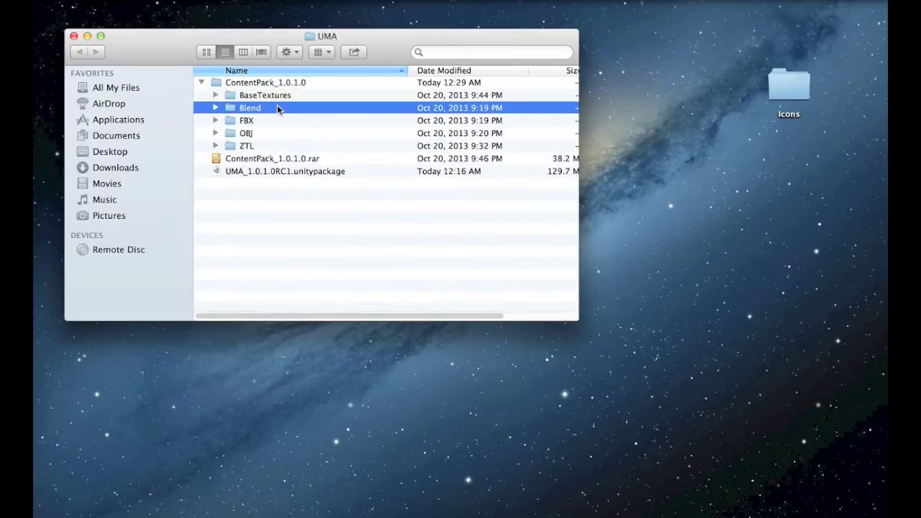
{"action": "key", "text": "Right"}
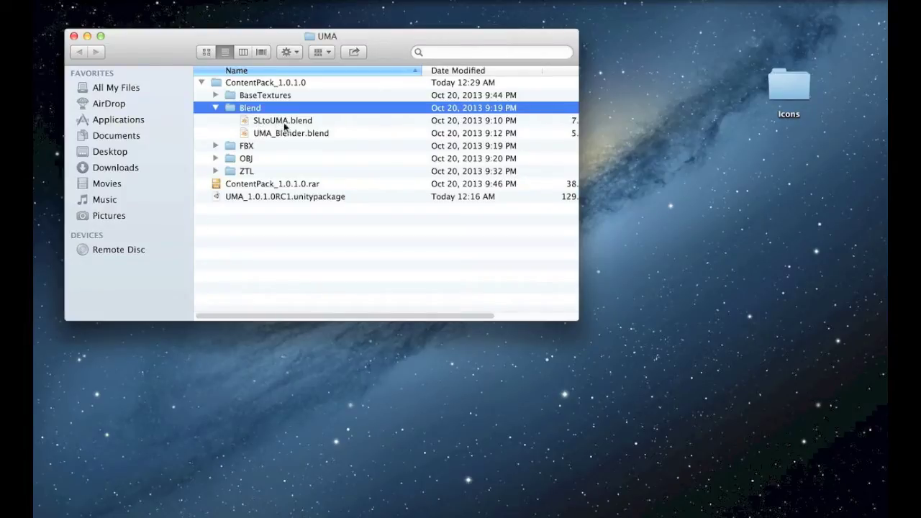
{"action": "left_click", "coordinate": [216, 107]}
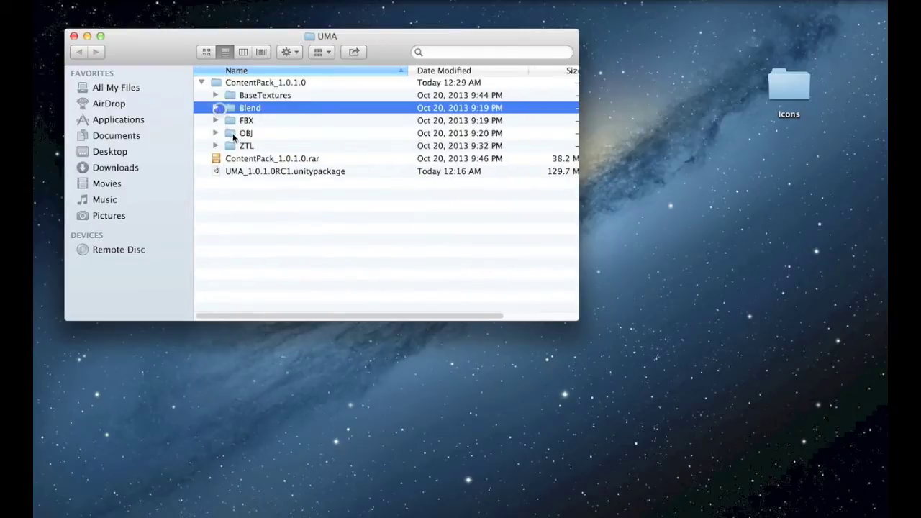
- Review the FBX folder's model files, including Male_SwapHead.fbx and Male_SwapPigNose.fbx, and collapse the folder
{"action": "left_click", "coordinate": [216, 121]}
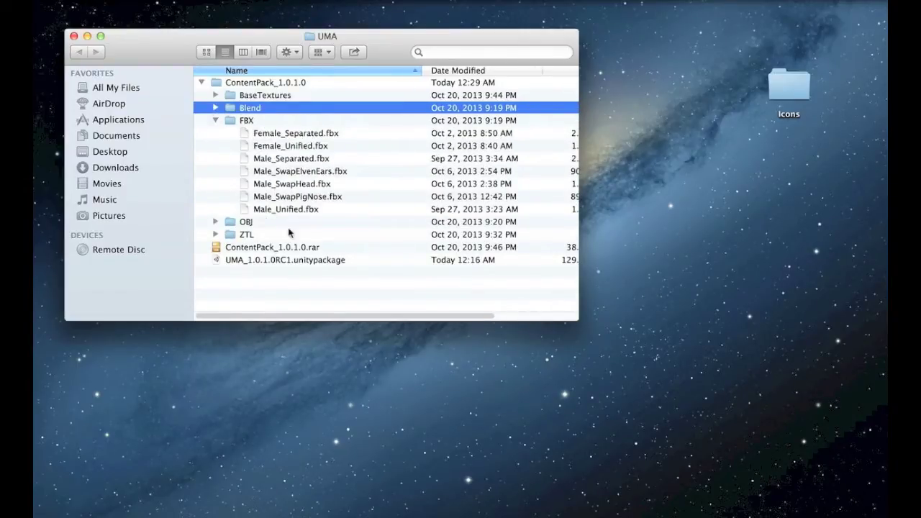
{"action": "left_click", "coordinate": [295, 184]}
{"action": "left_click", "coordinate": [287, 198]}
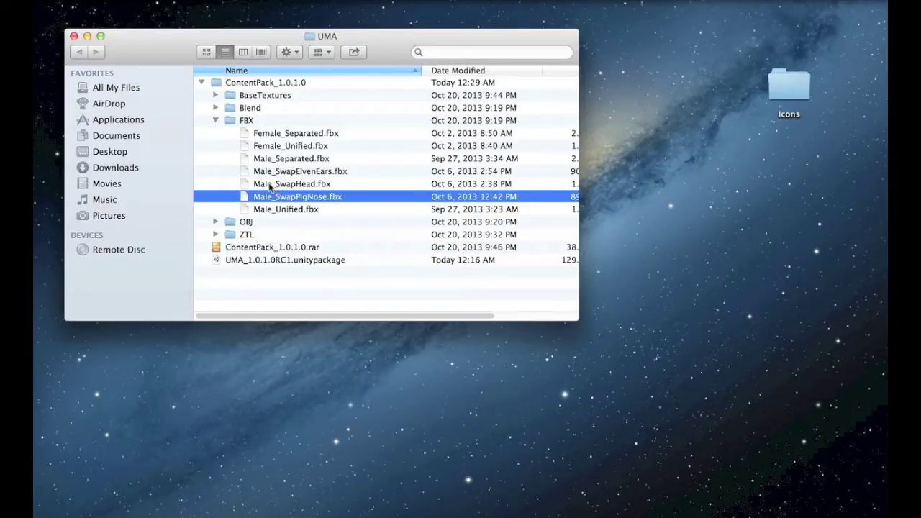
{"action": "left_click", "coordinate": [216, 120]}
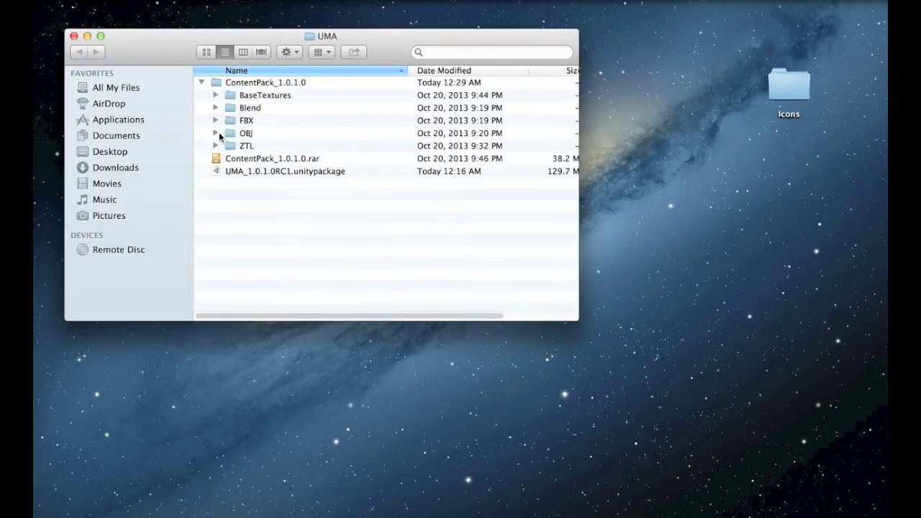
- Review the female and male base meshes in the OBJ folder, and collapse it
{"action": "left_click", "coordinate": [215, 133]}
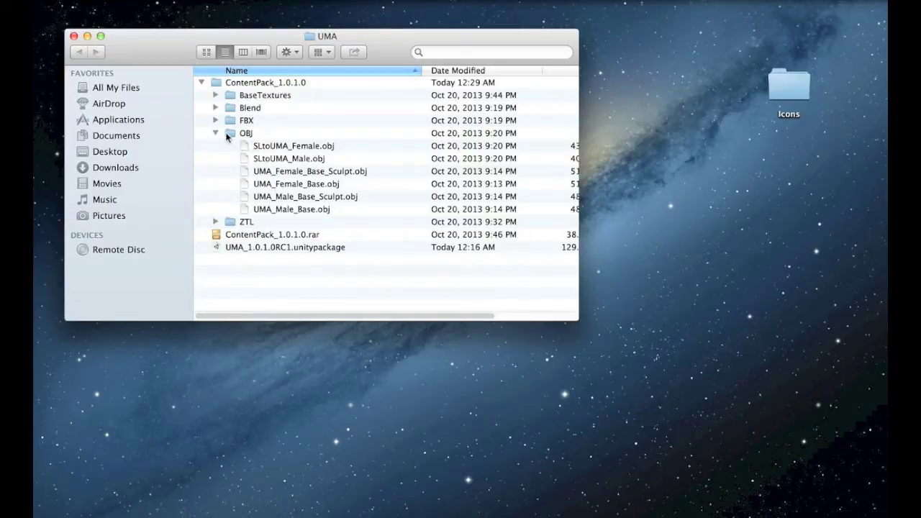
{"action": "left_click", "coordinate": [284, 147]}
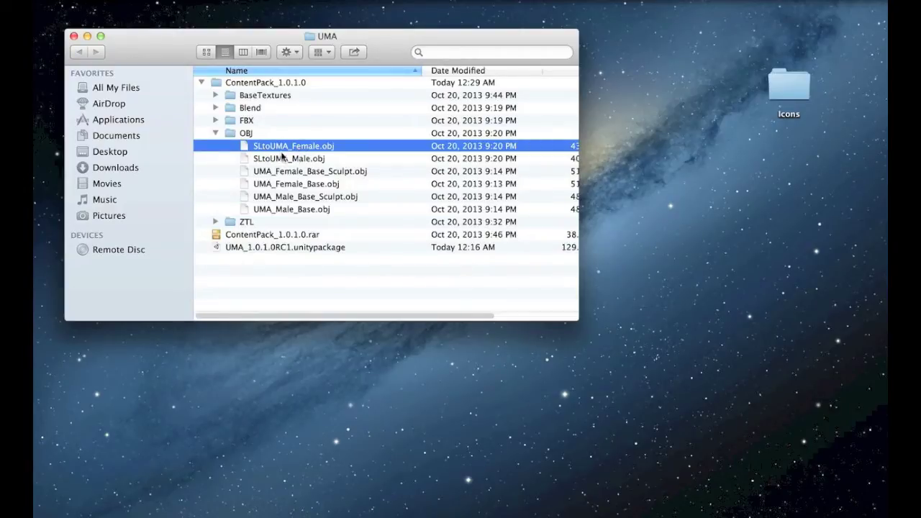
{"action": "left_click", "coordinate": [216, 133]}
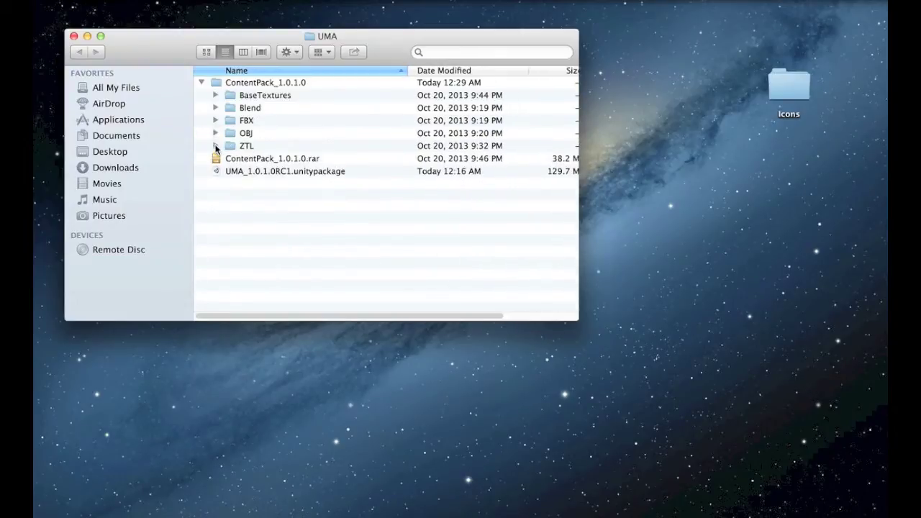
- Review the female and male example files in the ZTL folder, and collapse it
{"action": "left_click", "coordinate": [216, 146]}
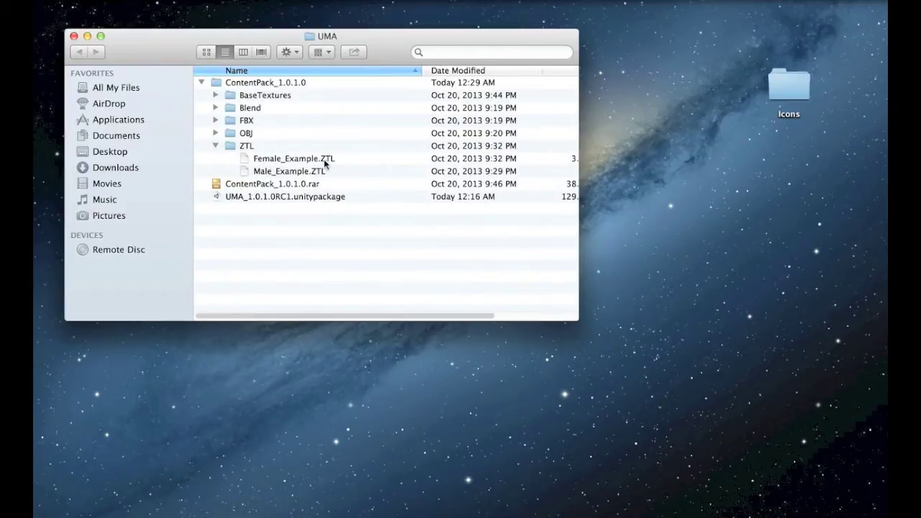
{"action": "left_click", "coordinate": [274, 159]}
{"action": "left_click", "coordinate": [287, 172]}
{"action": "left_click", "coordinate": [287, 157]}
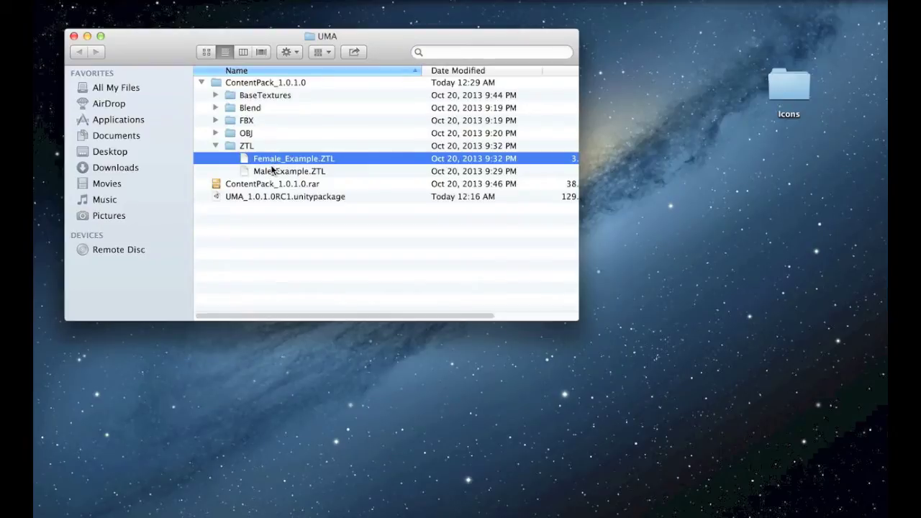
{"action": "left_click", "coordinate": [242, 146]}
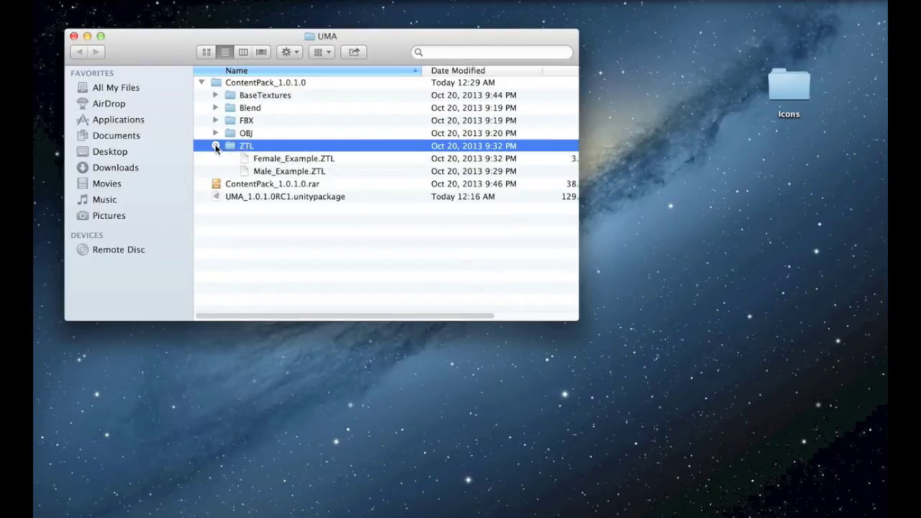
{"action": "left_click", "coordinate": [216, 146]}
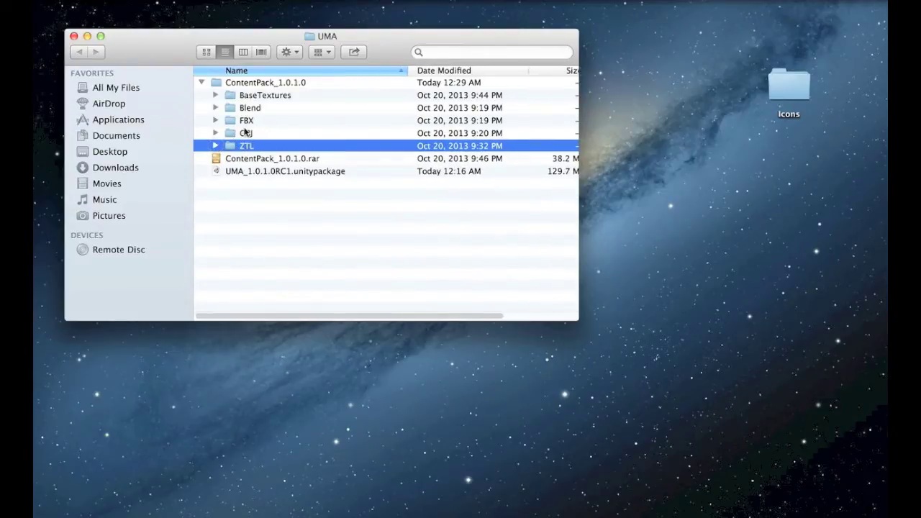
{"action": "left_click", "coordinate": [247, 209]}
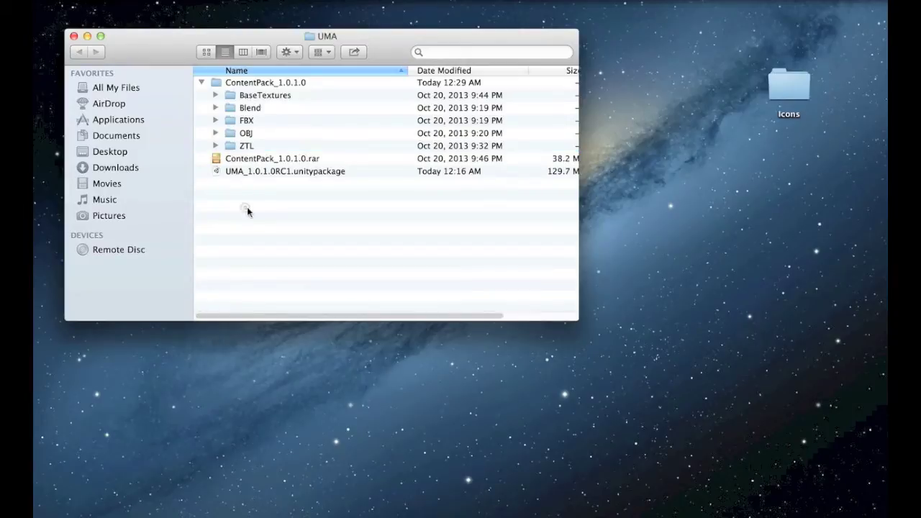
- Expand the Blend folder, switch to Blender and open UMA_Blender.blend from ContentPack_1.0.1.0/Blend
{"action": "left_click", "coordinate": [216, 108]}
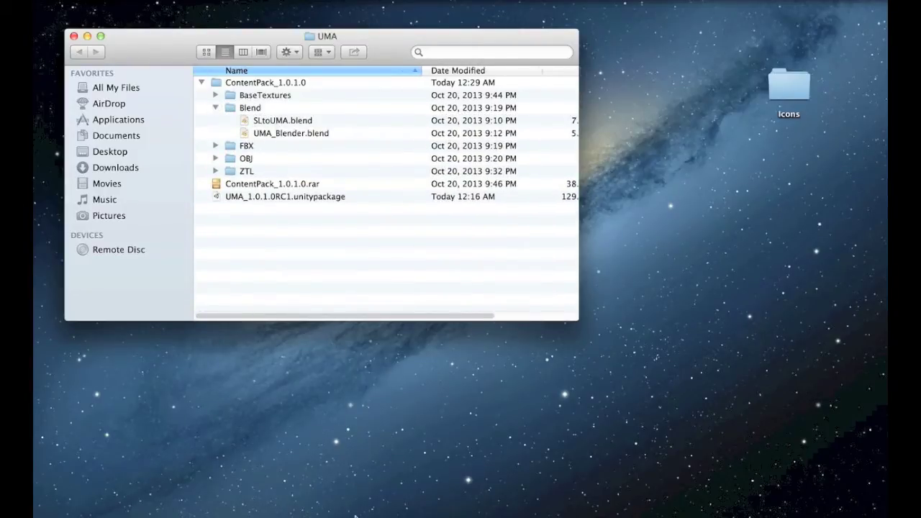
{"action": "left_click", "coordinate": [363, 493]}
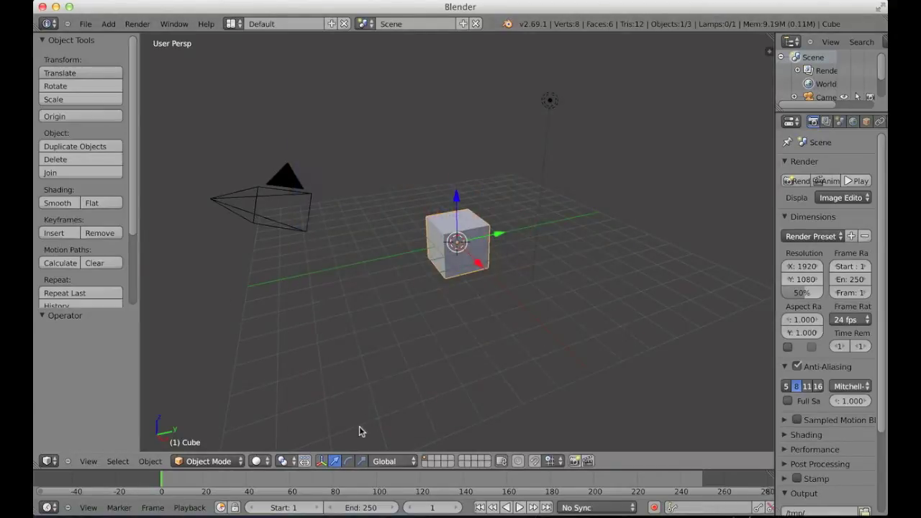
{"action": "left_click", "coordinate": [84, 25]}
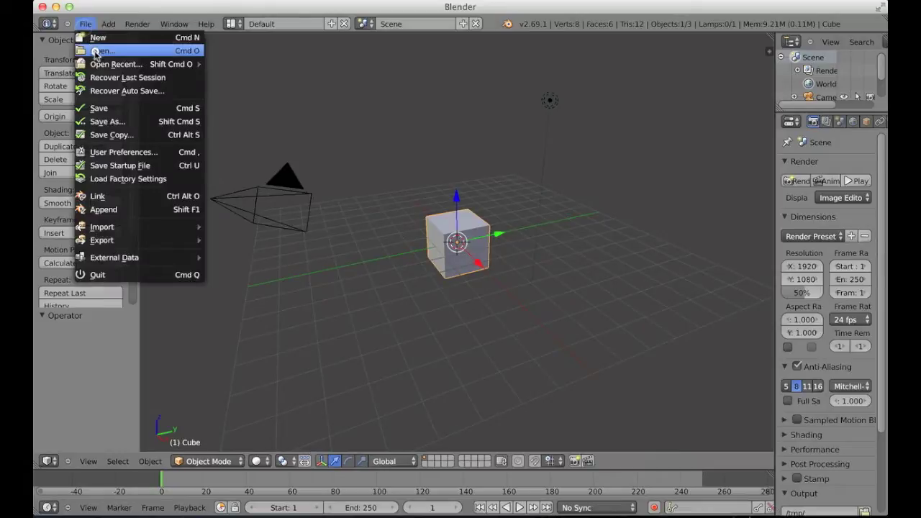
{"action": "left_click", "coordinate": [97, 51]}
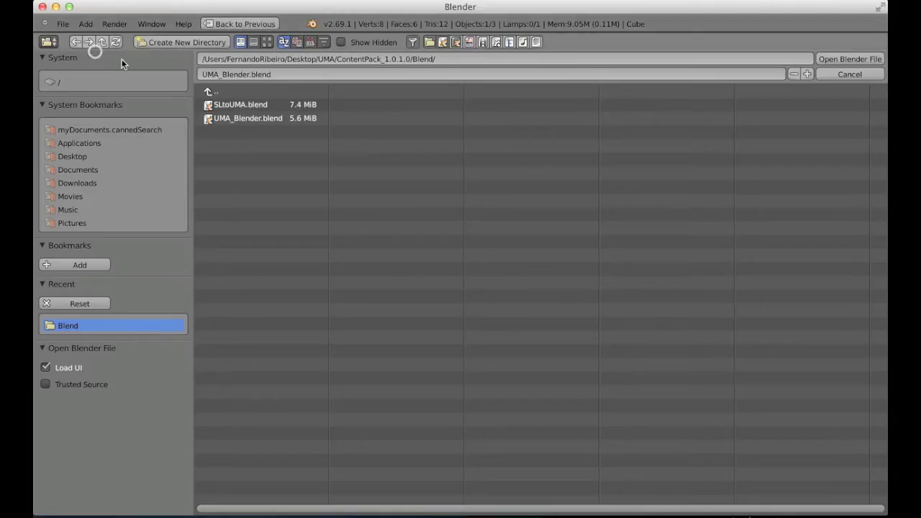
{"action": "left_click", "coordinate": [244, 117]}
{"action": "left_click", "coordinate": [253, 119]}
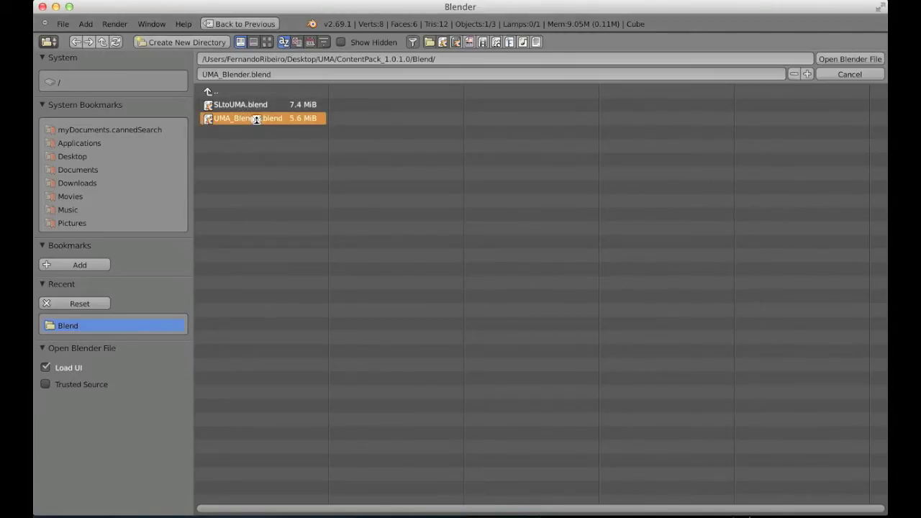
- Switch the 3D view from the female mesh's layer to the layer holding the male body mesh
{"action": "middle_click_drag", "start_coordinate": [253, 200], "coordinate": [275, 273]}
{"action": "scroll", "coordinate": [321, 423], "scroll_direction": "down", "scroll_amount": 5}
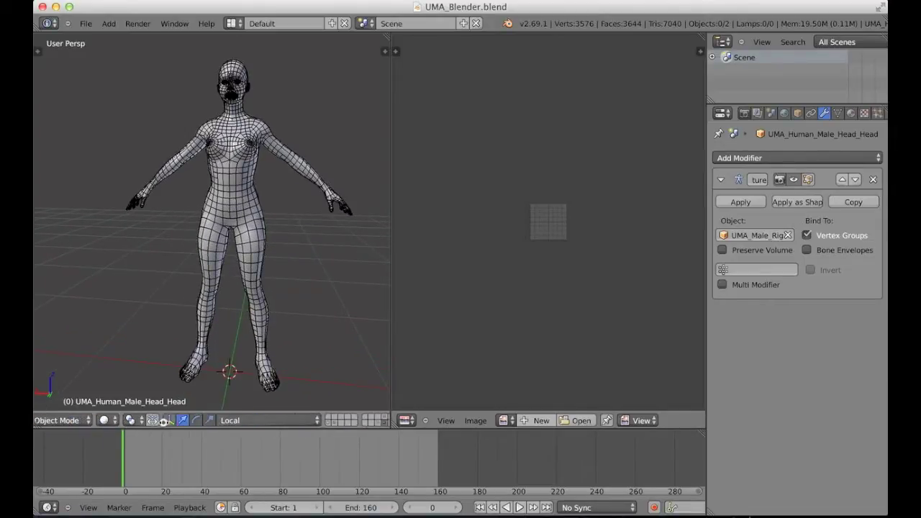
{"action": "left_click", "coordinate": [322, 423]}
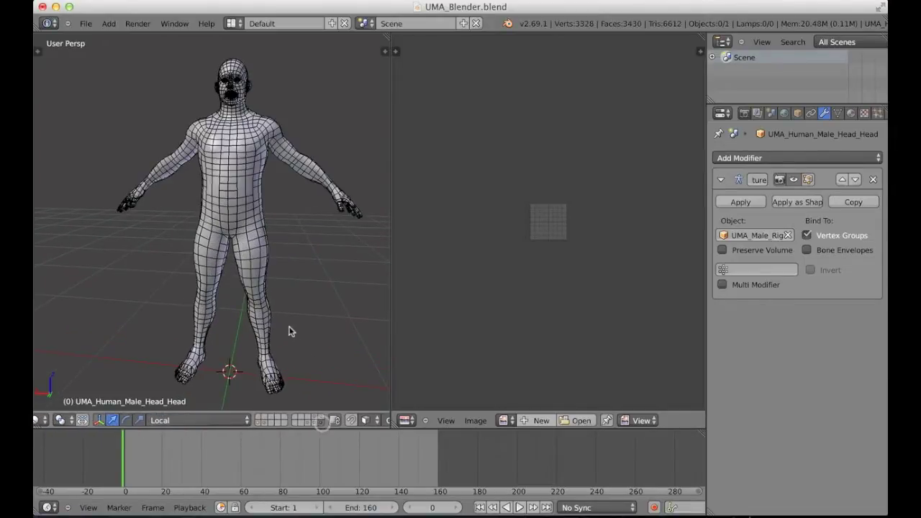
{"action": "scroll", "coordinate": [288, 331], "scroll_direction": "up", "scroll_amount": 5}
{"action": "scroll", "coordinate": [292, 331], "scroll_direction": "up", "scroll_amount": 4}
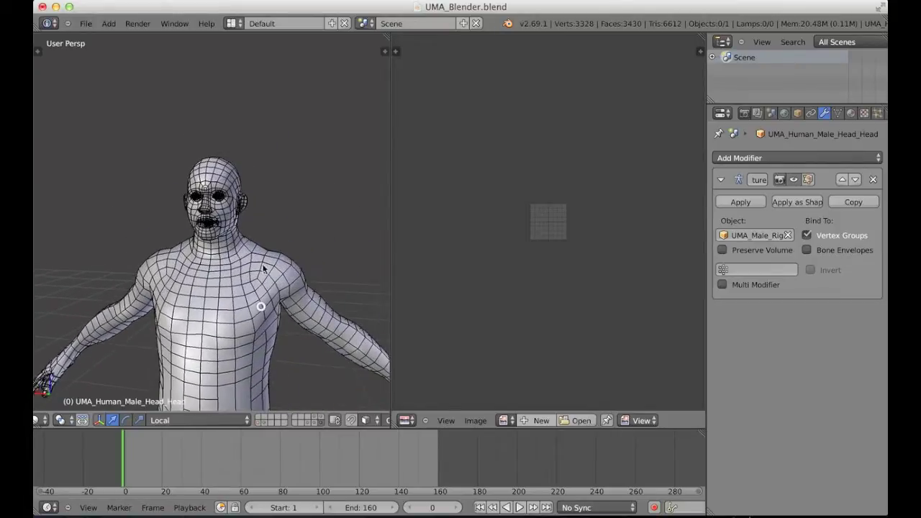
- Set the timeline's current frame to 1 and examine the male head's face mesh up close
{"action": "left_click", "coordinate": [132, 453]}
{"action": "mouse_move", "coordinate": [132, 453]}
{"action": "left_mouse_down"}
{"action": "mouse_move", "coordinate": [397, 442]}
{"action": "mouse_move", "coordinate": [123, 455]}
{"action": "left_mouse_up"}
{"action": "middle_click_drag", "start_coordinate": [226, 292], "coordinate": [250, 345], "text": "shift"}
{"action": "scroll", "coordinate": [242, 351], "scroll_direction": "up", "scroll_amount": 3}
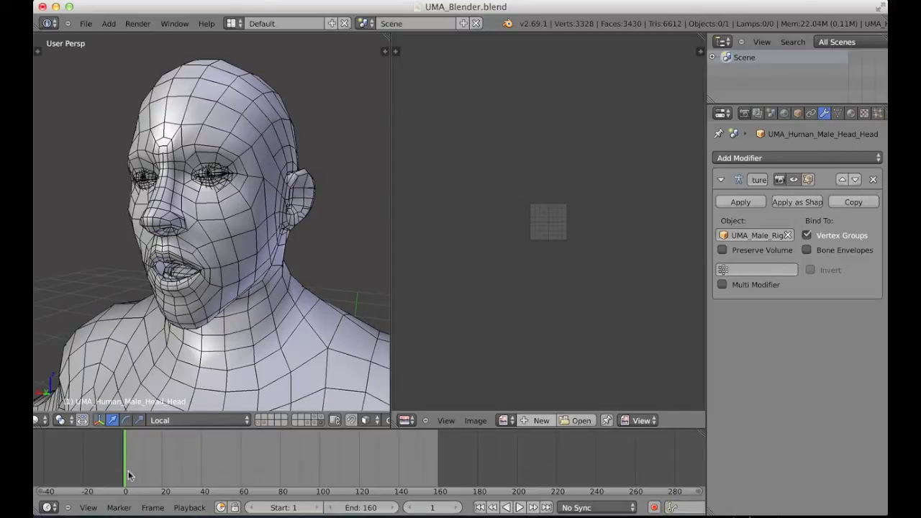
{"action": "left_click", "coordinate": [124, 458]}
{"action": "middle_click_drag", "start_coordinate": [243, 291], "coordinate": [279, 310]}
{"action": "scroll", "coordinate": [272, 319], "scroll_direction": "up", "scroll_amount": 3}
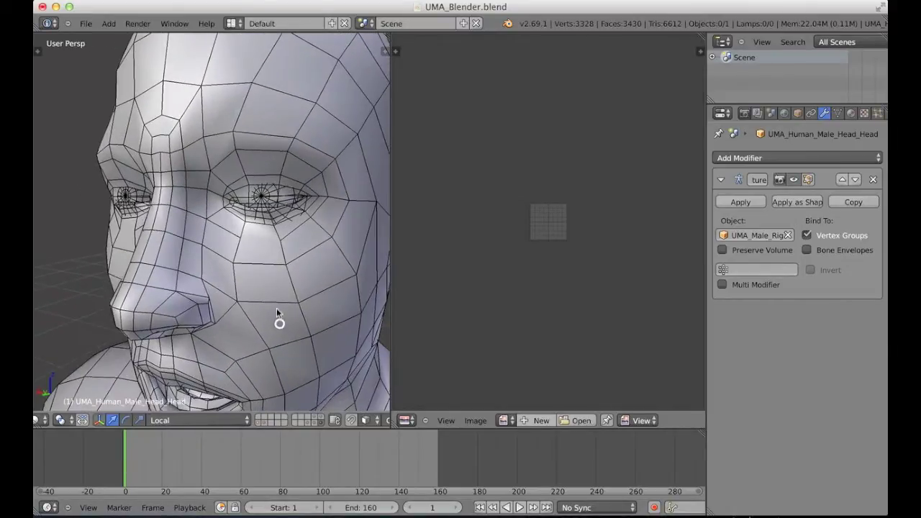
- Examine the male mesh's topology from the face down over the whole body from several angles
{"action": "scroll", "coordinate": [274, 332], "scroll_direction": "up", "scroll_amount": 1}
{"action": "middle_click_drag", "start_coordinate": [275, 345], "coordinate": [276, 292], "text": "ctrl"}
{"action": "middle_click_drag", "start_coordinate": [228, 155], "coordinate": [242, 220], "text": "ctrl"}
{"action": "middle_click_drag", "start_coordinate": [247, 305], "coordinate": [247, 273], "text": "ctrl"}
{"action": "middle_click_drag", "start_coordinate": [214, 307], "coordinate": [206, 296], "text": "shift"}
{"action": "middle_click_drag", "start_coordinate": [203, 148], "coordinate": [212, 210], "text": "ctrl"}
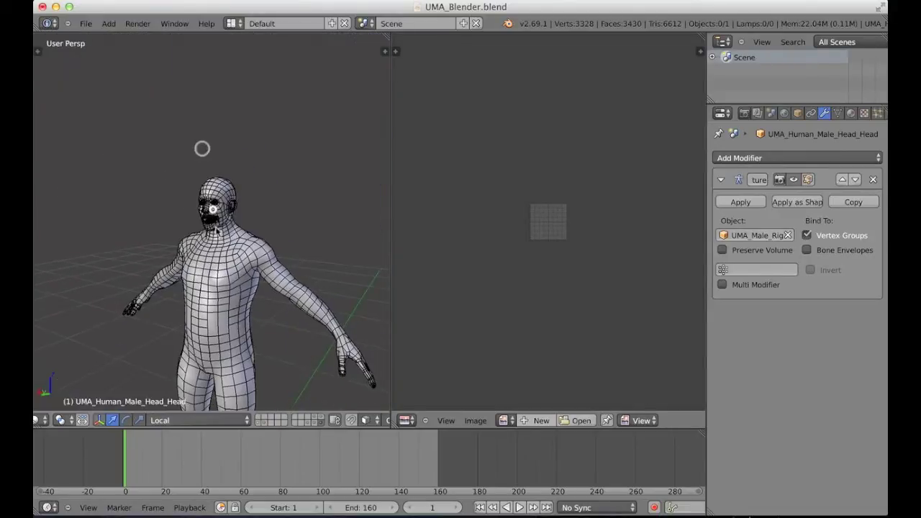
{"action": "middle_click_drag", "start_coordinate": [235, 322], "coordinate": [239, 255], "text": "shift"}
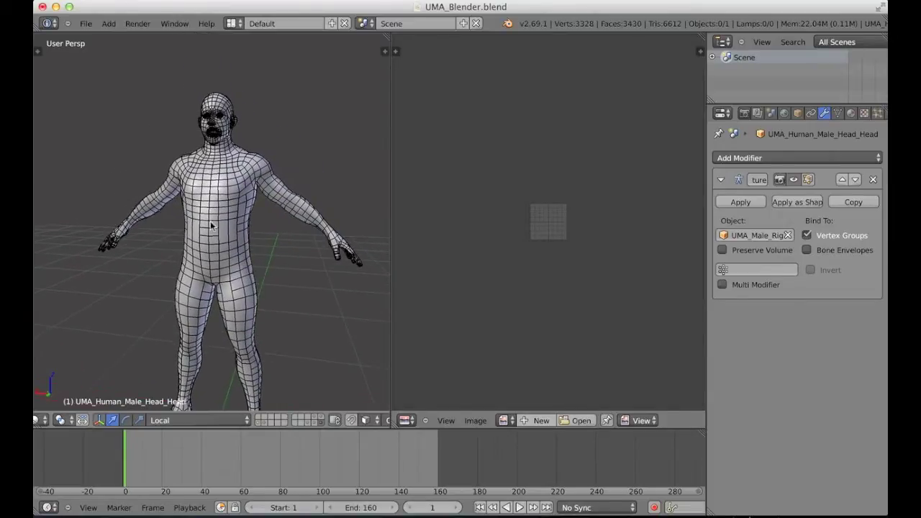
{"action": "middle_click_drag", "start_coordinate": [233, 208], "coordinate": [251, 269]}
{"action": "scroll", "coordinate": [276, 326], "scroll_direction": "up", "scroll_amount": 2}
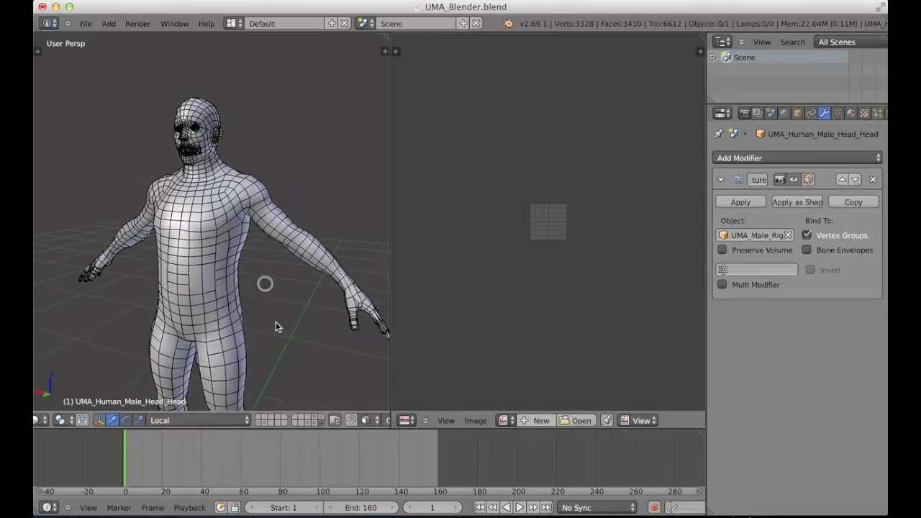
- Switch to the layer holding UMA_Male_Rig, select the rig to inspect its bones, and deselect it
{"action": "left_click", "coordinate": [321, 417]}
{"action": "mouse_move", "coordinate": [286, 302]}
{"action": "middle_mouse_down"}
{"action": "mouse_move", "coordinate": [279, 326]}
{"action": "mouse_move", "coordinate": [307, 329]}
{"action": "mouse_move", "coordinate": [273, 310]}
{"action": "mouse_move", "coordinate": [252, 326]}
{"action": "mouse_move", "coordinate": [264, 192]}
{"action": "mouse_move", "coordinate": [266, 261]}
{"action": "mouse_move", "coordinate": [237, 244]}
{"action": "middle_mouse_up"}
{"action": "left_click", "coordinate": [316, 418]}
{"action": "left_click", "coordinate": [322, 416]}
{"action": "scroll", "coordinate": [299, 316], "scroll_direction": "up", "scroll_amount": 2}
{"action": "right_click", "coordinate": [260, 263]}
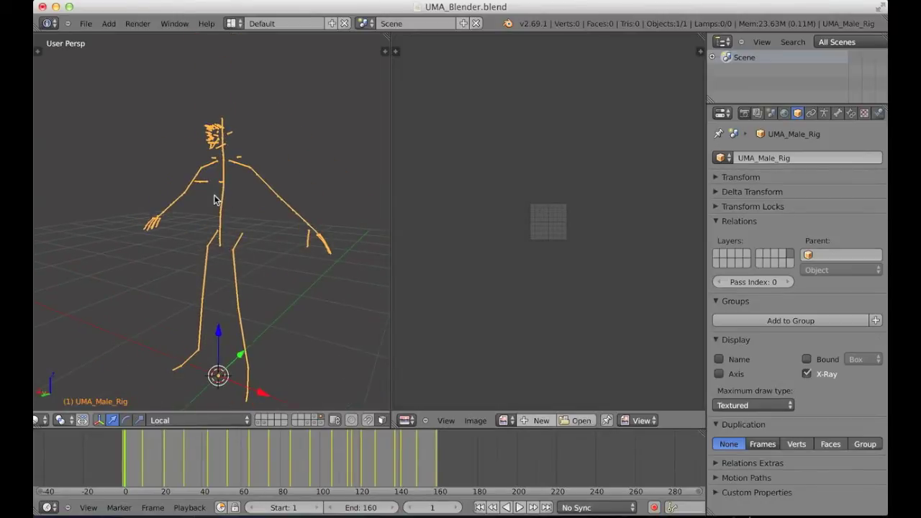
{"action": "key", "text": "a"}
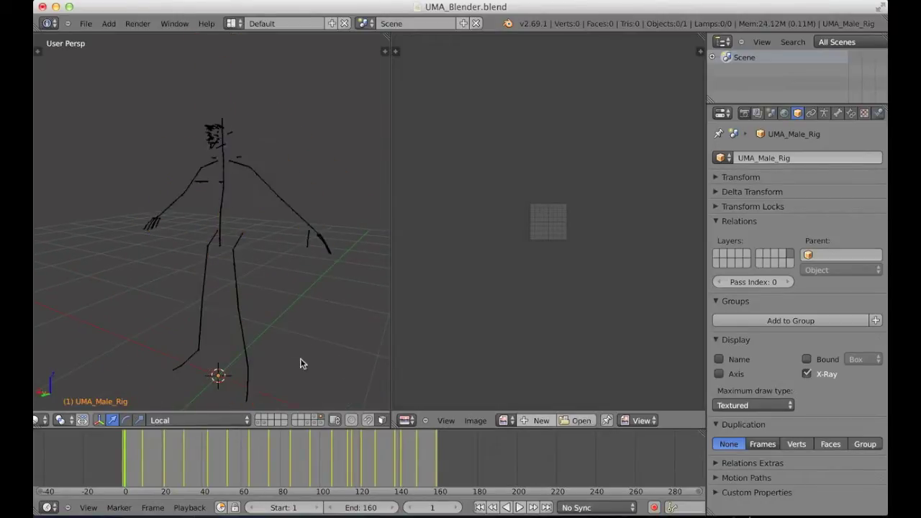
- Switch to the female body mesh's layer and inspect the mesh from the side and front
{"action": "left_click", "coordinate": [316, 423]}
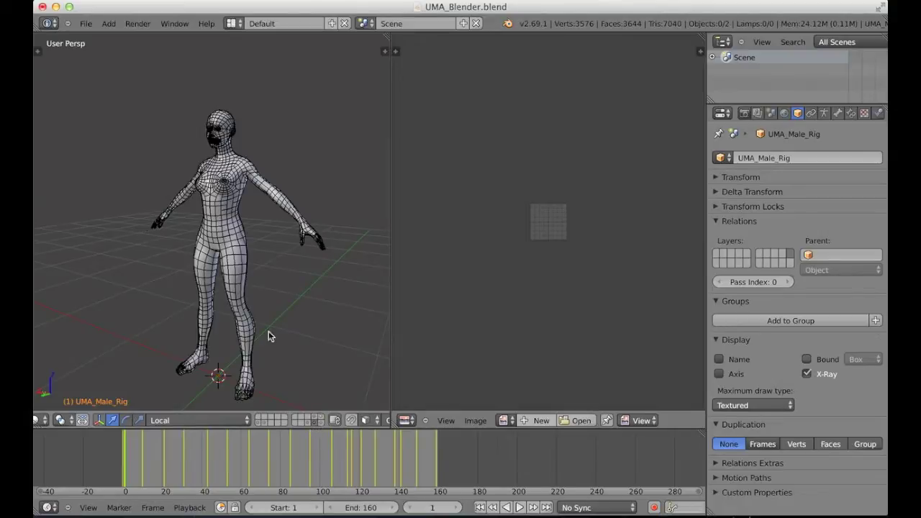
{"action": "middle_click_drag", "start_coordinate": [268, 332], "coordinate": [269, 312]}
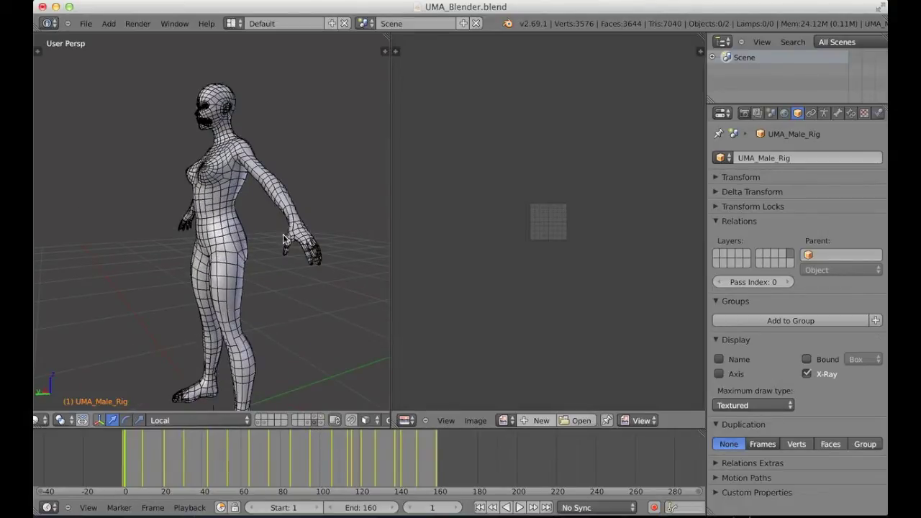
{"action": "middle_click_drag", "start_coordinate": [259, 238], "coordinate": [292, 366]}
{"action": "scroll", "coordinate": [269, 302], "scroll_direction": "up", "scroll_amount": 1}
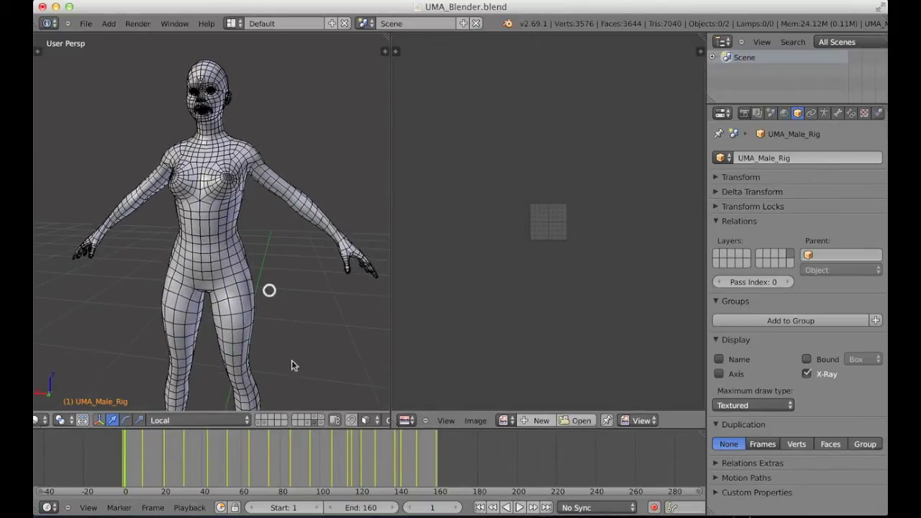
- Display the layer holding the scene's two lamps, and return to the female body mesh's layer
{"action": "left_click", "coordinate": [310, 425]}
{"action": "scroll", "coordinate": [290, 341], "scroll_direction": "down", "scroll_amount": 2}
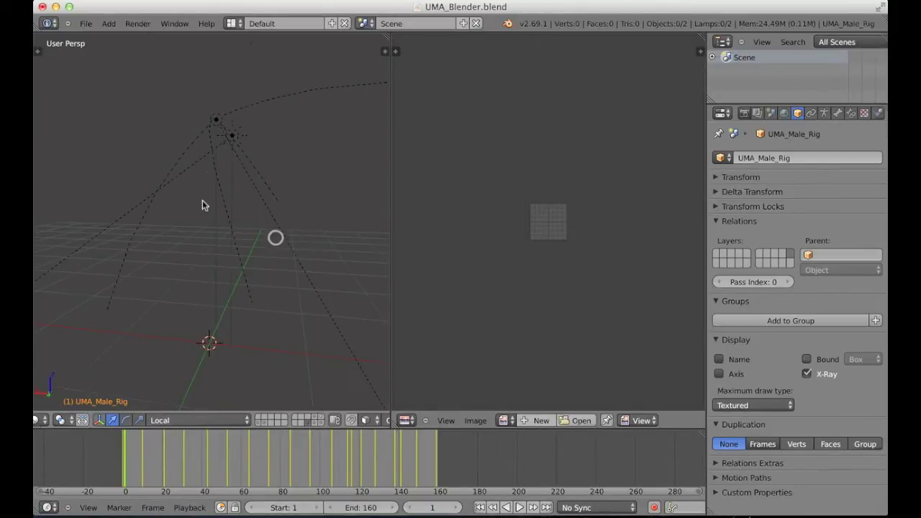
{"action": "middle_click_drag", "start_coordinate": [247, 170], "coordinate": [308, 405]}
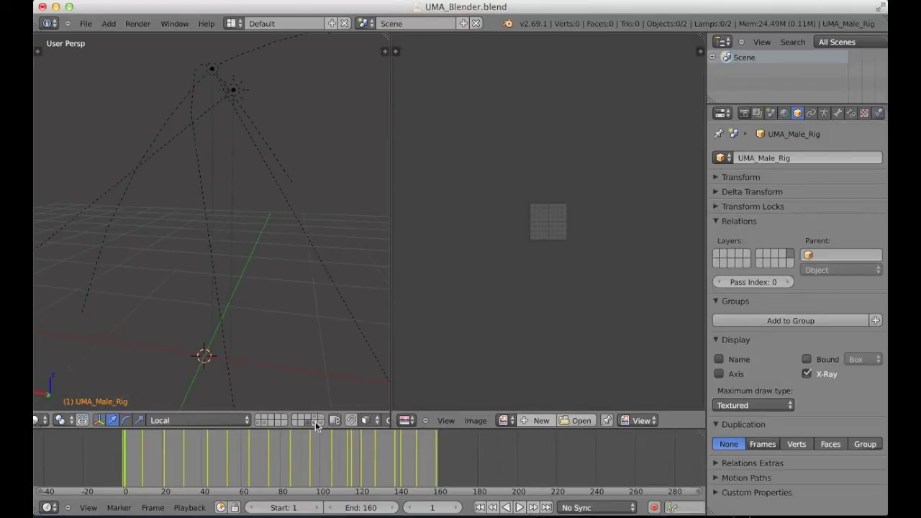
{"action": "left_click", "coordinate": [316, 422]}
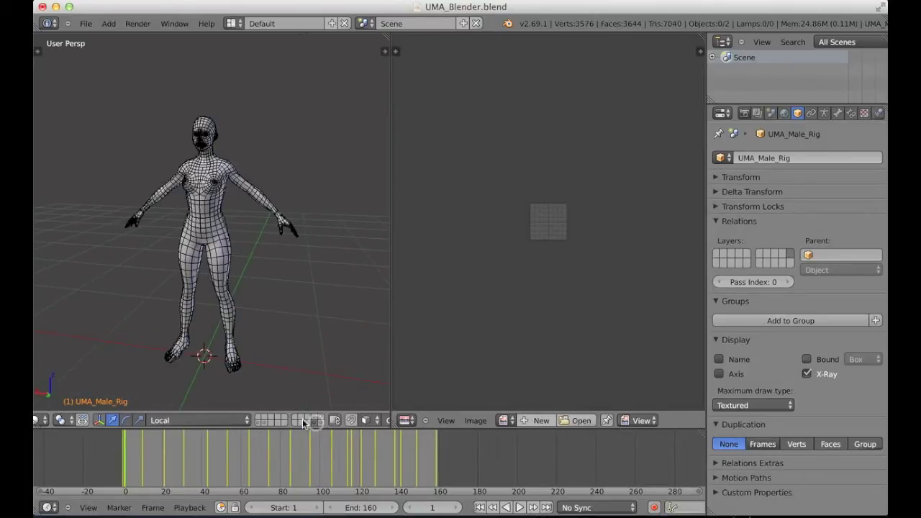
- Switch to the layer holding the male head's elven ears and pig nose and view these parts up close
{"action": "left_click", "coordinate": [45, 424]}
{"action": "middle_click_drag", "start_coordinate": [206, 343], "coordinate": [236, 354]}
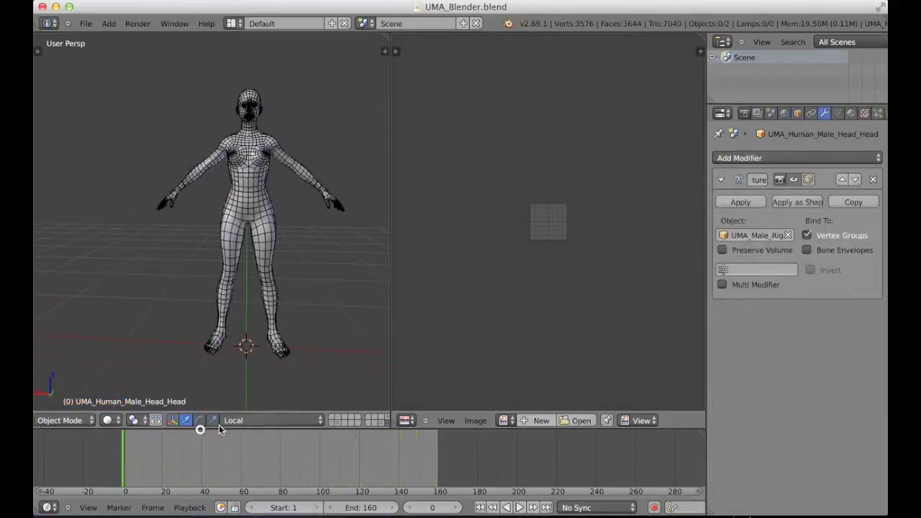
{"action": "scroll", "coordinate": [237, 426], "scroll_direction": "down", "scroll_amount": 3}
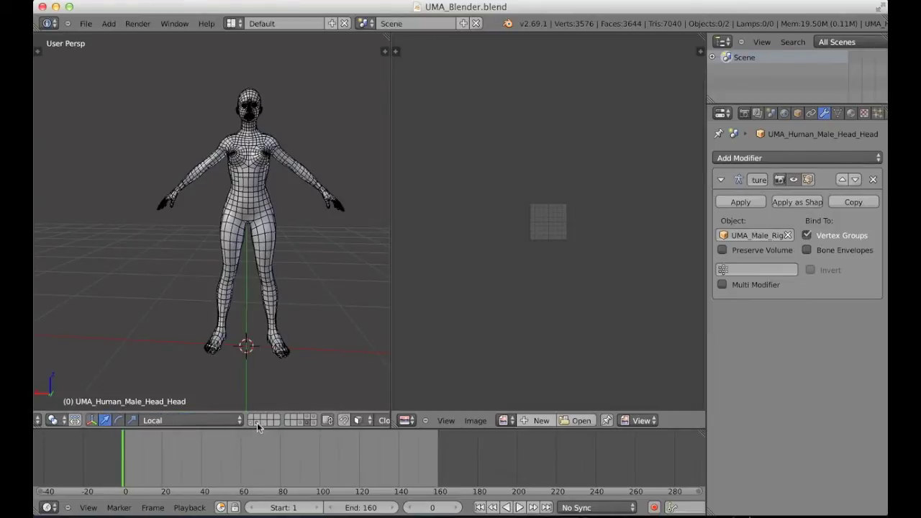
{"action": "left_click", "coordinate": [257, 422]}
{"action": "scroll", "coordinate": [258, 237], "scroll_direction": "up", "scroll_amount": 2}
{"action": "middle_click_drag", "start_coordinate": [259, 230], "coordinate": [241, 300], "text": "shift"}
{"action": "mouse_move", "coordinate": [240, 300]}
{"action": "middle_mouse_down"}
{"action": "mouse_move", "coordinate": [236, 256]}
{"action": "mouse_move", "coordinate": [227, 306]}
{"action": "middle_mouse_up"}
{"action": "scroll", "coordinate": [237, 257], "scroll_direction": "up", "scroll_amount": 4}
{"action": "scroll", "coordinate": [237, 265], "scroll_direction": "up", "scroll_amount": 3}
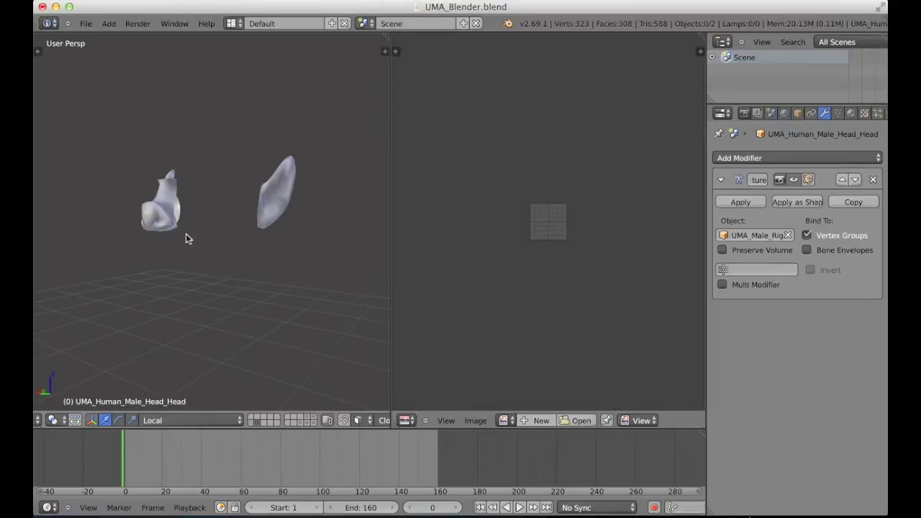
{"action": "middle_click_drag", "start_coordinate": [185, 232], "coordinate": [184, 251], "text": "shift"}
{"action": "middle_click_drag", "start_coordinate": [183, 251], "coordinate": [185, 273], "text": "ctrl"}
- Select the elven ears and the pig nose in turn and examine each part's shape
{"action": "right_click", "coordinate": [308, 212]}
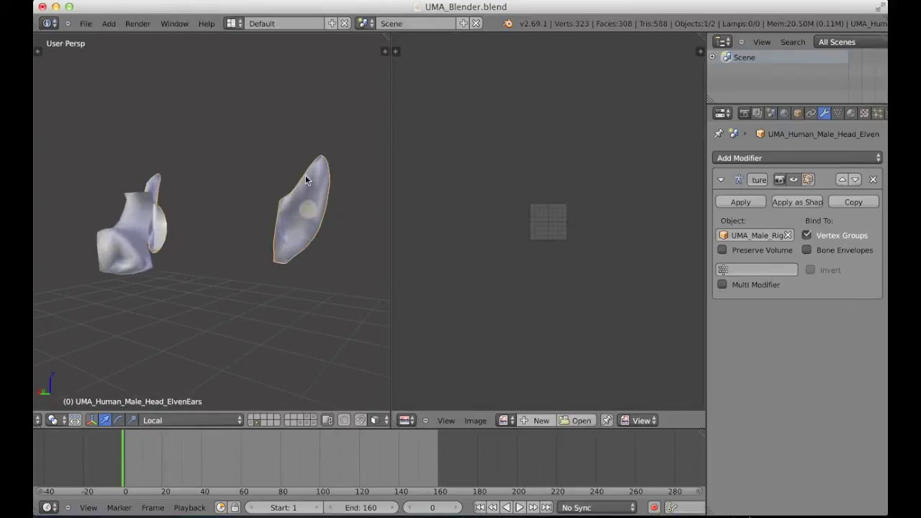
{"action": "middle_click_drag", "start_coordinate": [274, 228], "coordinate": [213, 265]}
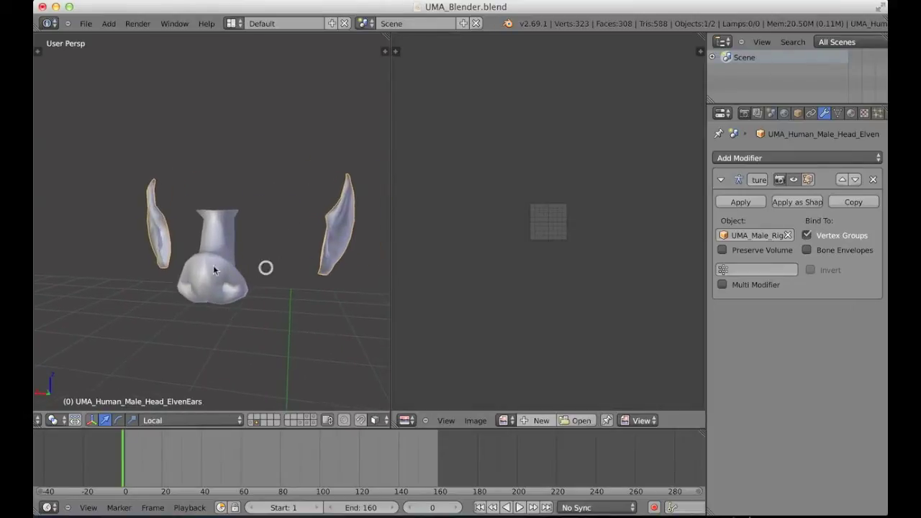
{"action": "right_click", "coordinate": [216, 264]}
{"action": "left_click", "coordinate": [286, 270]}
{"action": "middle_click_drag", "start_coordinate": [286, 270], "coordinate": [282, 303]}
{"action": "scroll", "coordinate": [302, 341], "scroll_direction": "up", "scroll_amount": 6}
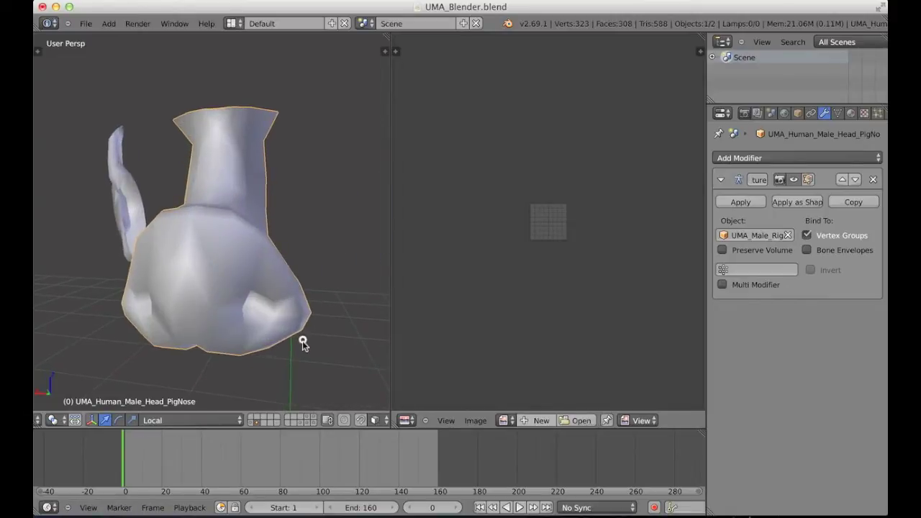
{"action": "scroll", "coordinate": [307, 295], "scroll_direction": "down", "scroll_amount": 2}
{"action": "middle_click_drag", "start_coordinate": [308, 295], "coordinate": [271, 407]}
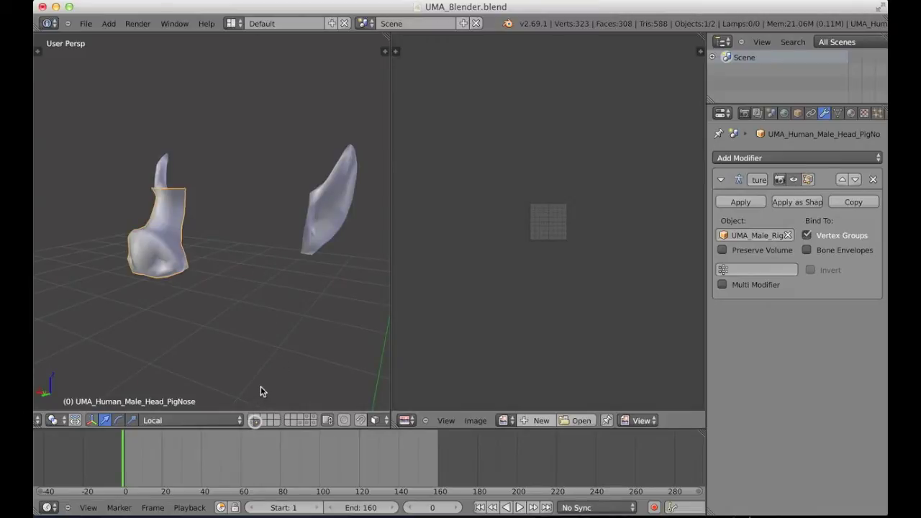
- Switch to the layer holding the separated male head parts, and select the main head mesh to inspect it
{"action": "left_click", "coordinate": [252, 422]}
{"action": "middle_click_drag", "start_coordinate": [262, 344], "coordinate": [271, 293]}
{"action": "right_click", "coordinate": [247, 220]}
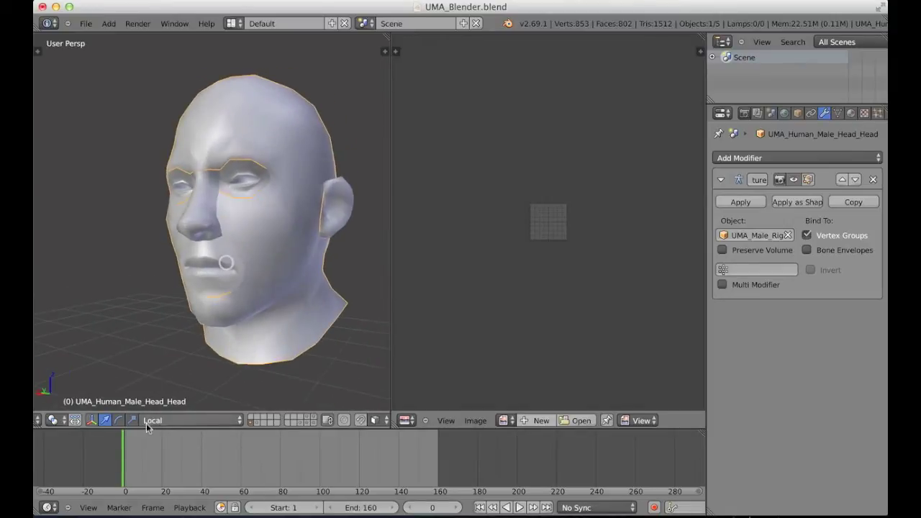
{"action": "mouse_move", "coordinate": [123, 448]}
{"action": "left_mouse_down"}
{"action": "mouse_move", "coordinate": [382, 442]}
{"action": "mouse_move", "coordinate": [111, 453]}
{"action": "left_mouse_up"}
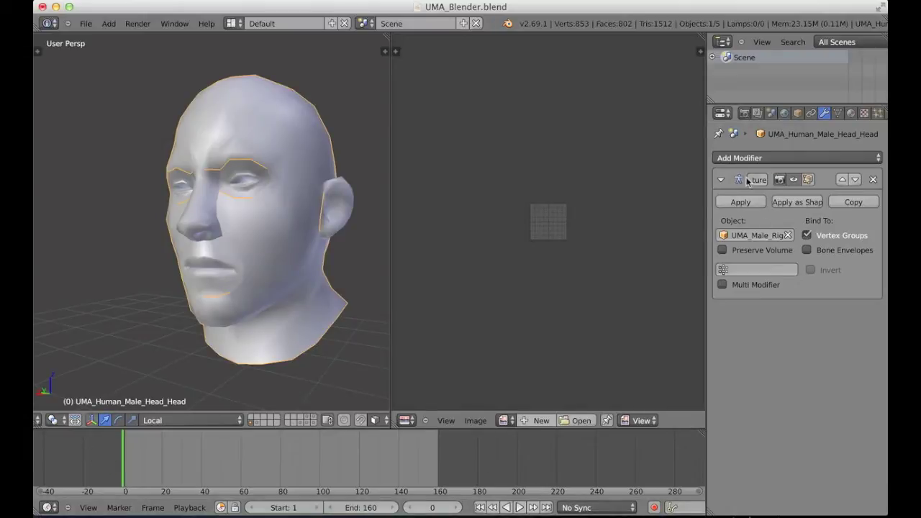
{"action": "middle_click_drag", "start_coordinate": [263, 243], "coordinate": [212, 278]}
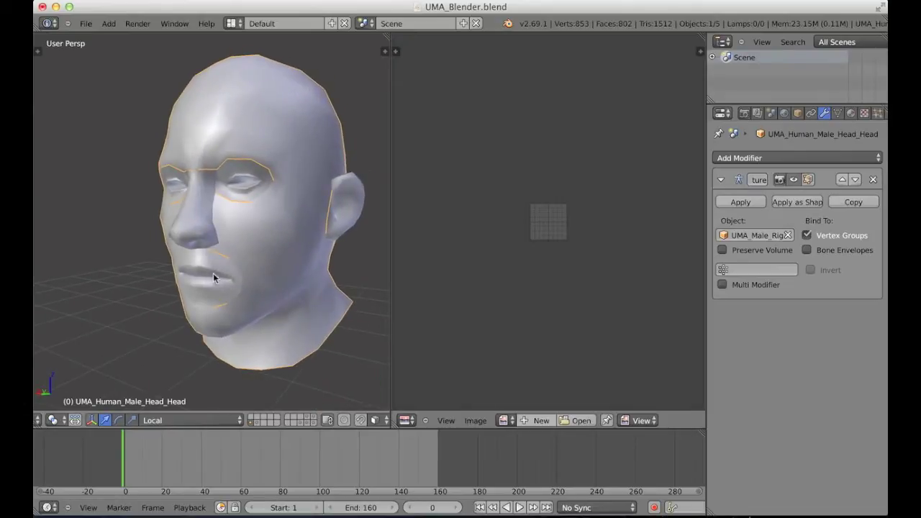
- Try moving the male head's mouth and nose pieces individually, cancelling each move
{"action": "right_click", "coordinate": [212, 270]}
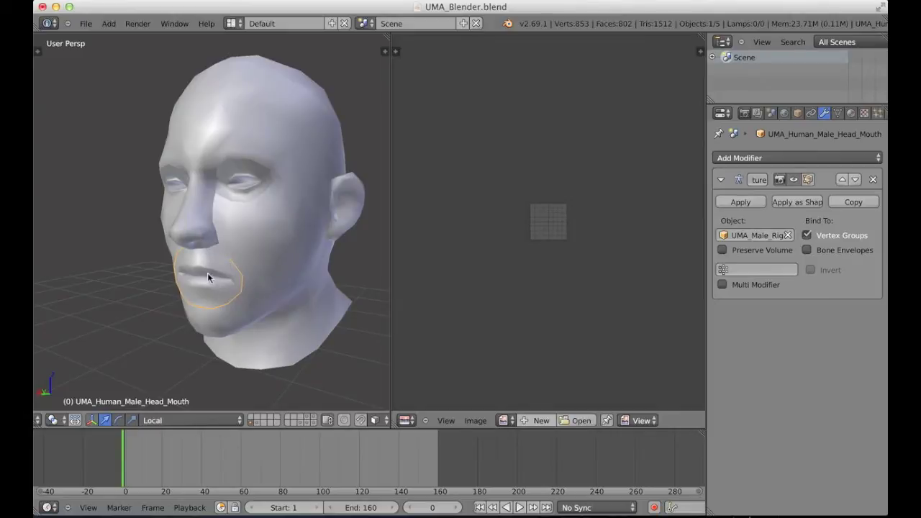
{"action": "key", "text": "g"}
{"action": "right_click", "coordinate": [158, 306]}
{"action": "right_click", "coordinate": [202, 211]}
{"action": "key", "text": "g"}
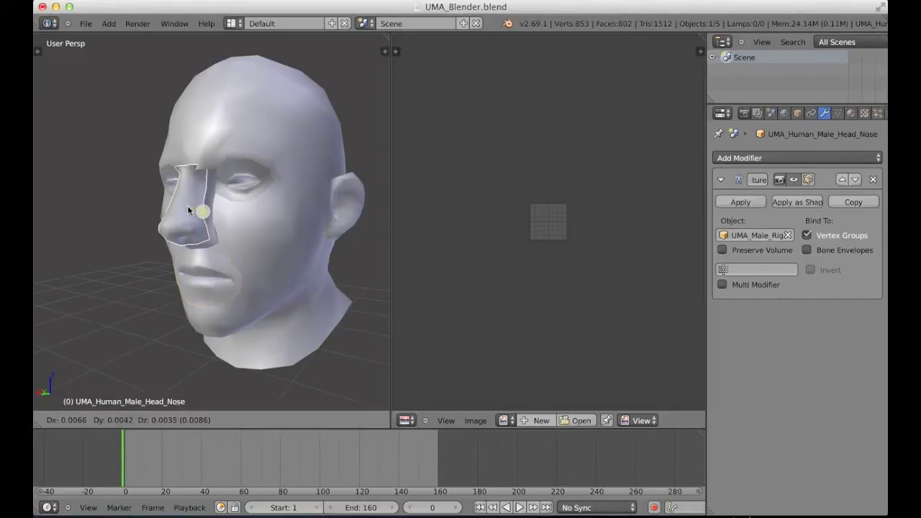
{"action": "right_click", "coordinate": [183, 213]}
- Try moving the eyes, ears and main head piece one after another, cancelling each move
{"action": "right_click", "coordinate": [242, 170]}
{"action": "key", "text": "g"}
{"action": "right_click", "coordinate": [180, 129]}
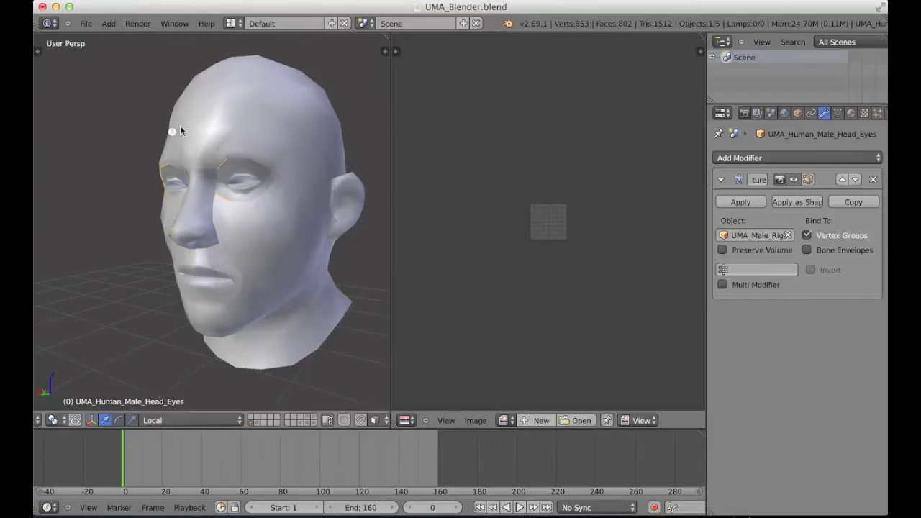
{"action": "right_click", "coordinate": [350, 191]}
{"action": "key", "text": "g"}
{"action": "right_click", "coordinate": [347, 187]}
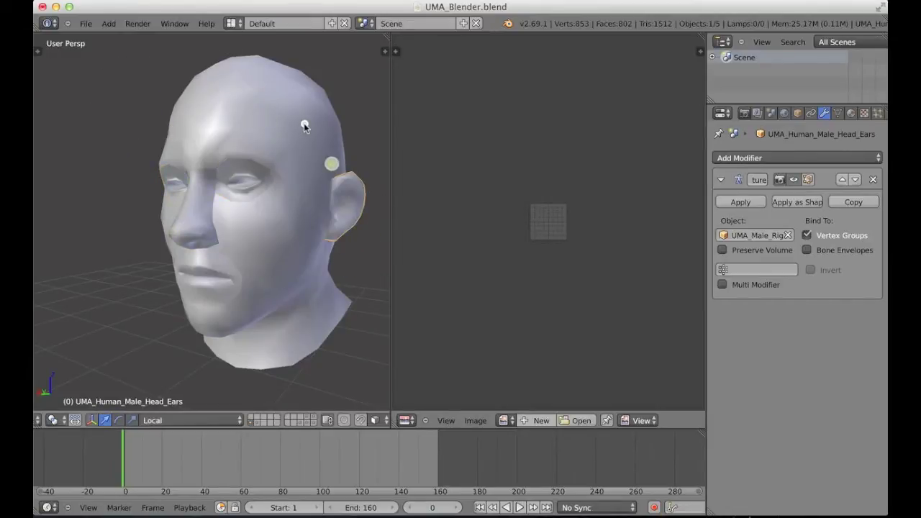
{"action": "right_click", "coordinate": [304, 126]}
{"action": "key", "text": "g"}
{"action": "right_click", "coordinate": [308, 98]}
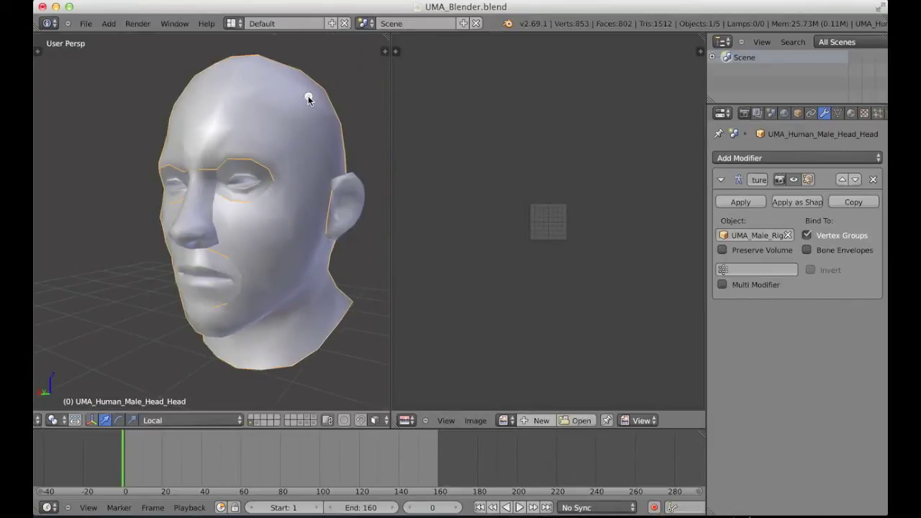
- Show the pig nose and elven ears layer together with the male head, and hide the regular nose and ears
{"action": "left_click", "coordinate": [258, 423]}
{"action": "right_click", "coordinate": [200, 198]}
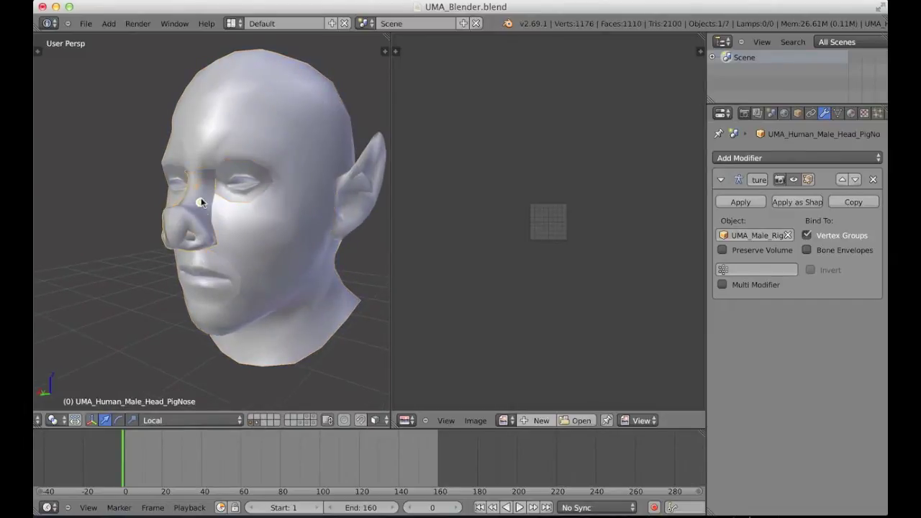
{"action": "key", "text": "h"}
{"action": "right_click", "coordinate": [357, 195]}
{"action": "right_click", "coordinate": [357, 195]}
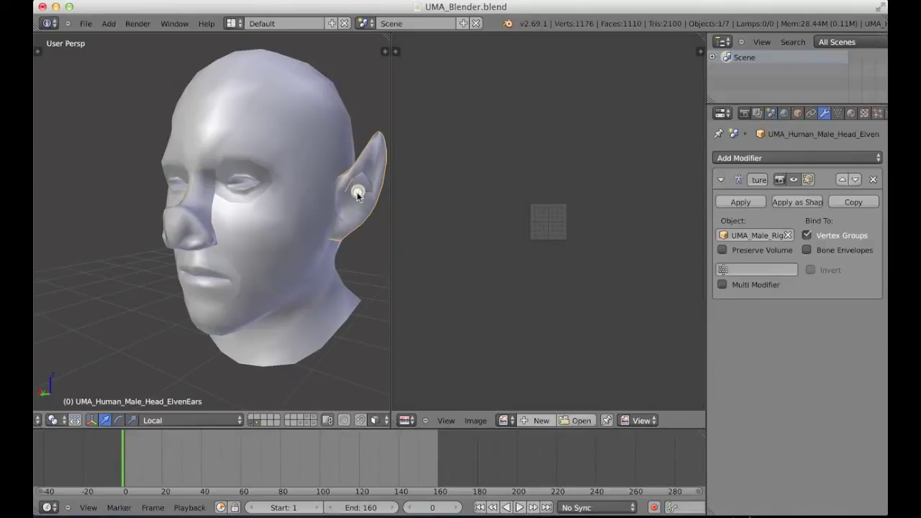
{"action": "right_click", "coordinate": [357, 195]}
{"action": "key", "text": "h"}
{"action": "middle_click_drag", "start_coordinate": [266, 262], "coordinate": [172, 206]}
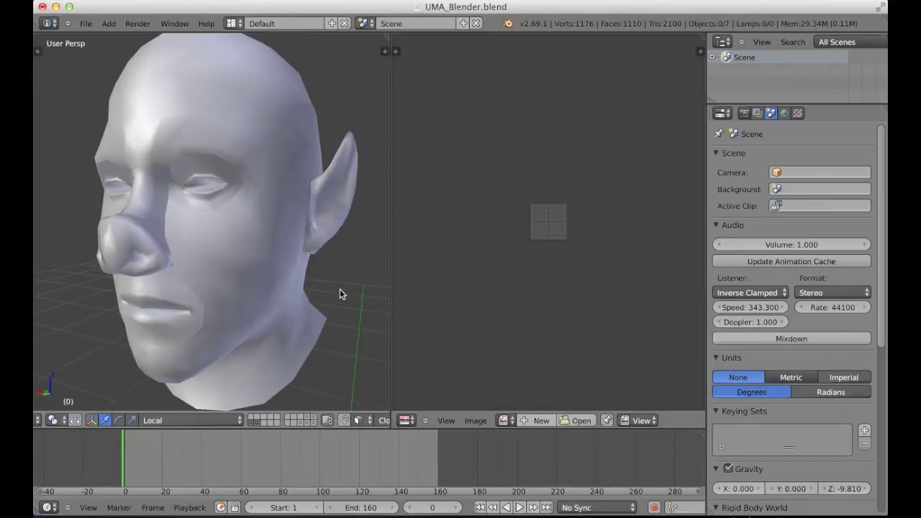
{"action": "scroll", "coordinate": [335, 268], "scroll_direction": "down", "scroll_amount": 1}
{"action": "middle_click_drag", "start_coordinate": [333, 257], "coordinate": [307, 271]}
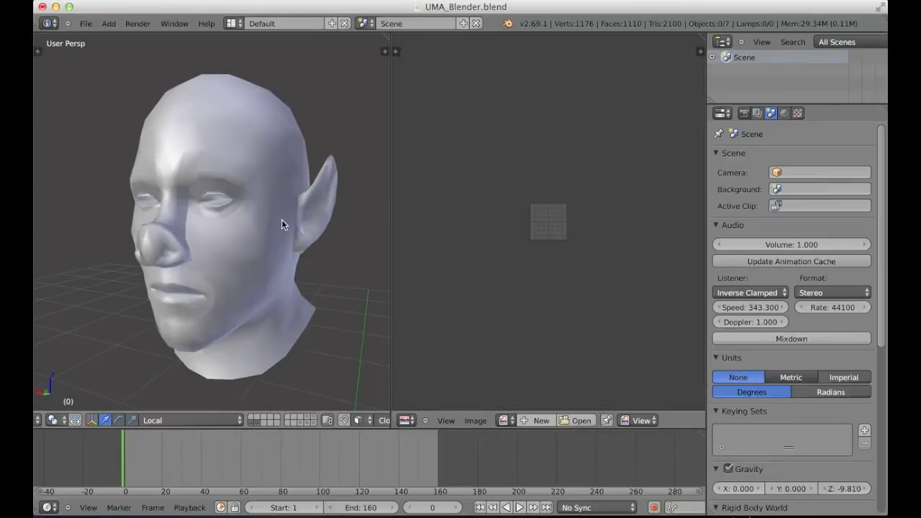
{"action": "left_click_drag", "start_coordinate": [282, 224], "coordinate": [297, 265]}
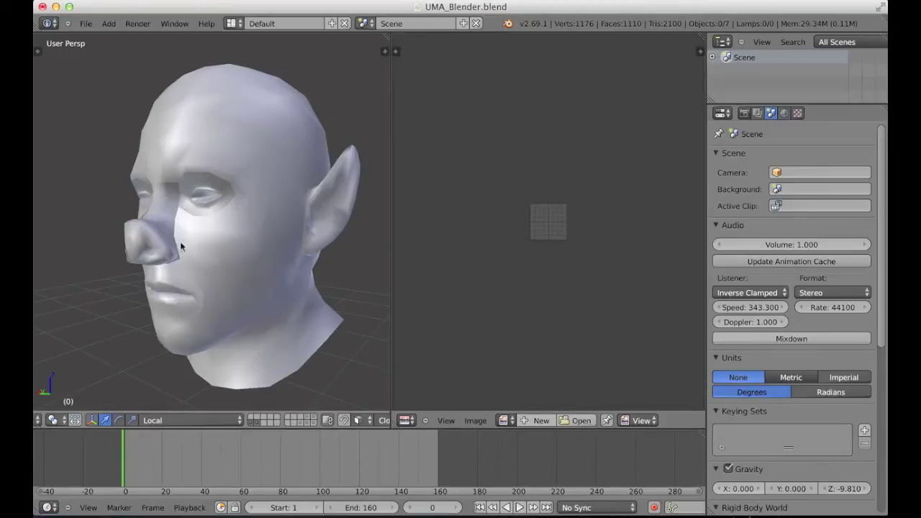
{"action": "middle_click_drag", "start_coordinate": [183, 267], "coordinate": [200, 245]}
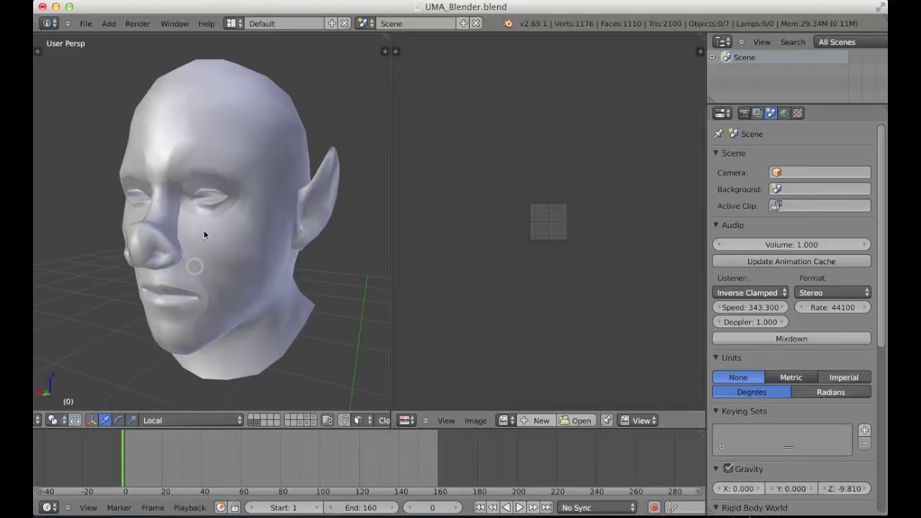
- Open SLtoUMA.blend from the Blend folder and view its female preview mesh
{"action": "left_click", "coordinate": [85, 23]}
{"action": "left_click", "coordinate": [97, 50]}
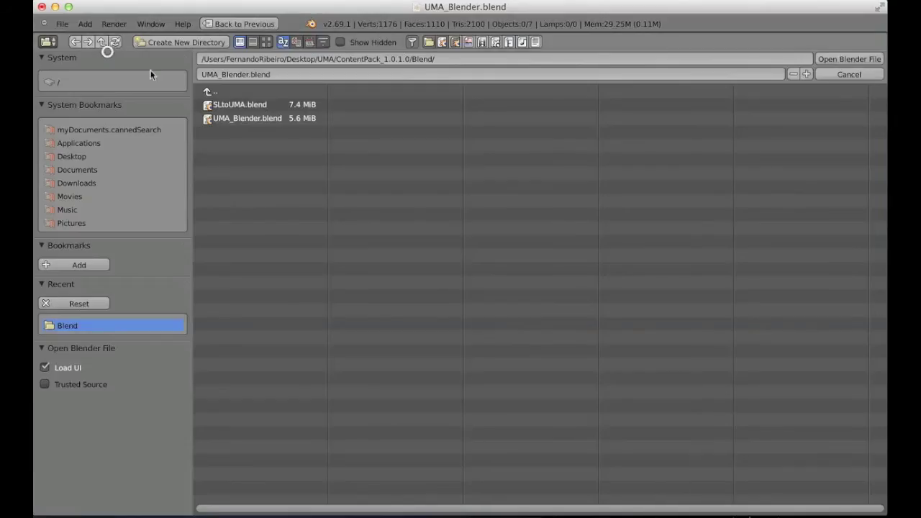
{"action": "double_click", "coordinate": [230, 106]}
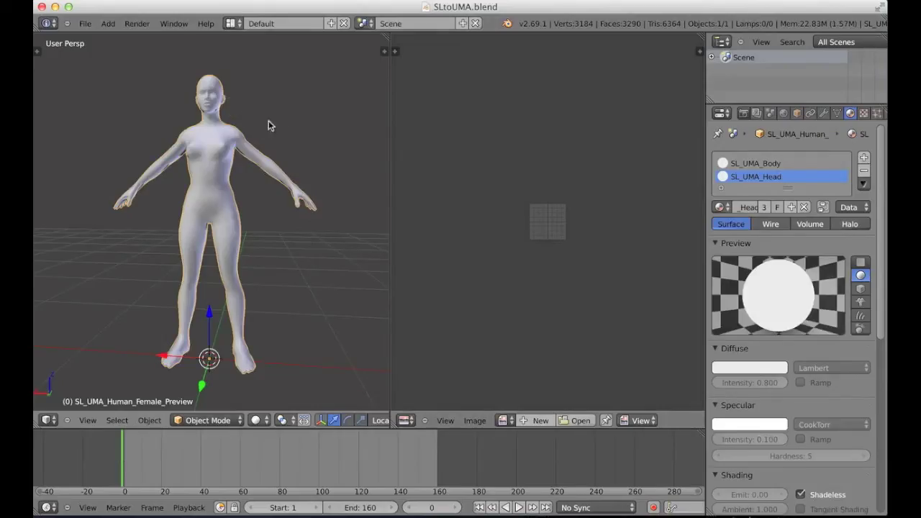
{"action": "middle_click_drag", "start_coordinate": [267, 123], "coordinate": [274, 218]}
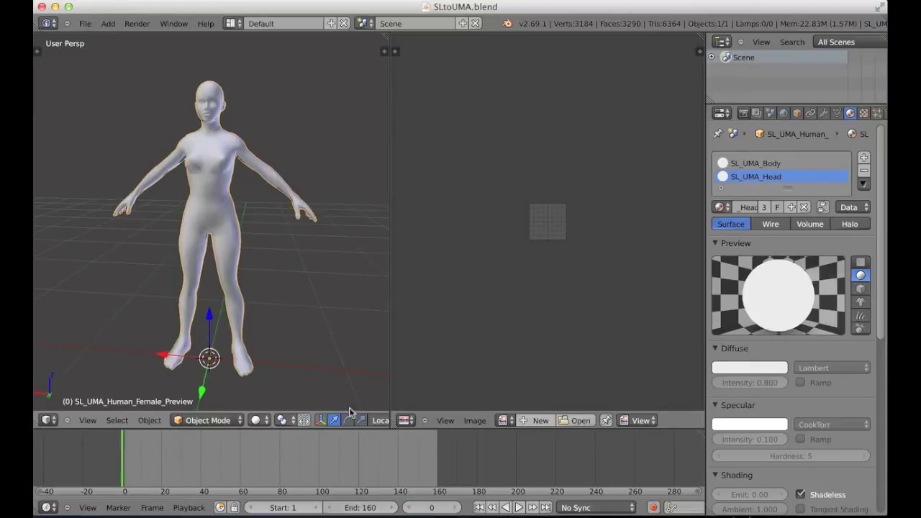
- Inspect the female preview mesh up close from several angles, with the layer controls in reach
{"action": "scroll", "coordinate": [353, 416], "scroll_direction": "down", "scroll_amount": 5}
{"action": "scroll", "coordinate": [183, 423], "scroll_direction": "down", "scroll_amount": 4}
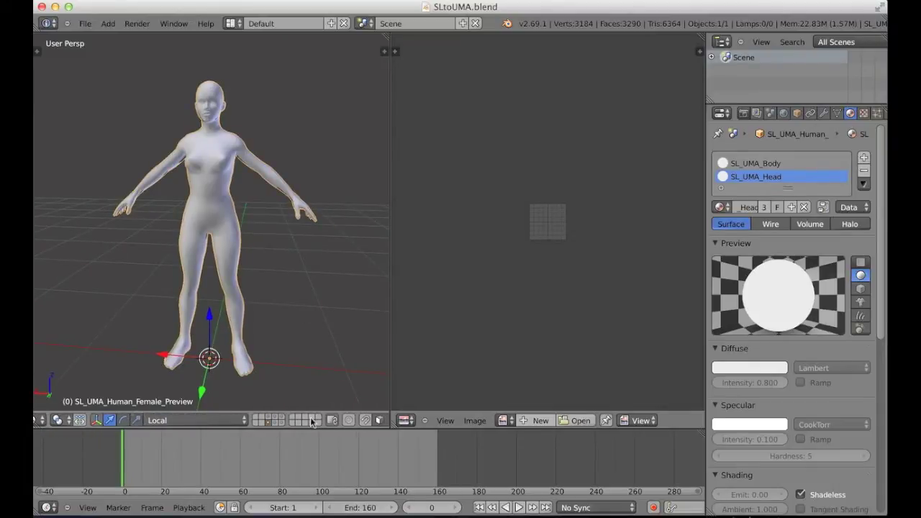
{"action": "scroll", "coordinate": [230, 288], "scroll_direction": "up", "scroll_amount": 1}
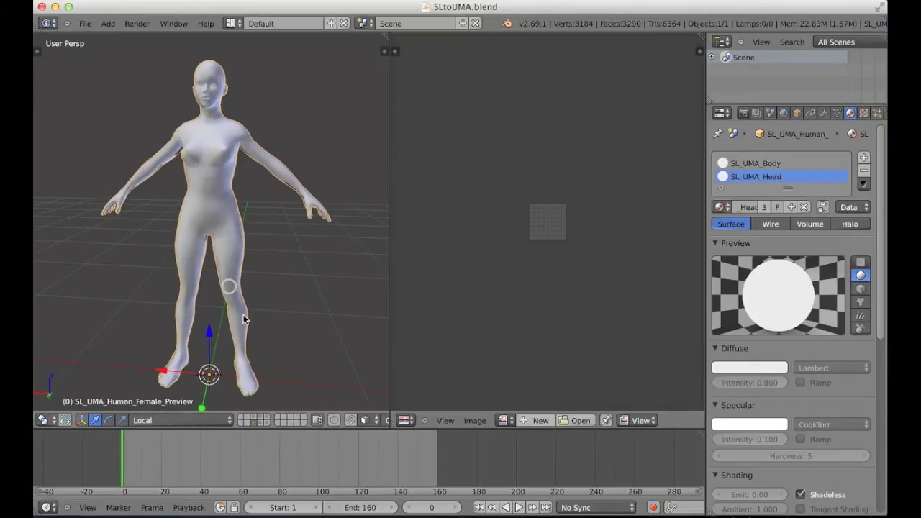
{"action": "middle_click_drag", "start_coordinate": [254, 328], "coordinate": [250, 299]}
{"action": "scroll", "coordinate": [252, 313], "scroll_direction": "up", "scroll_amount": 3}
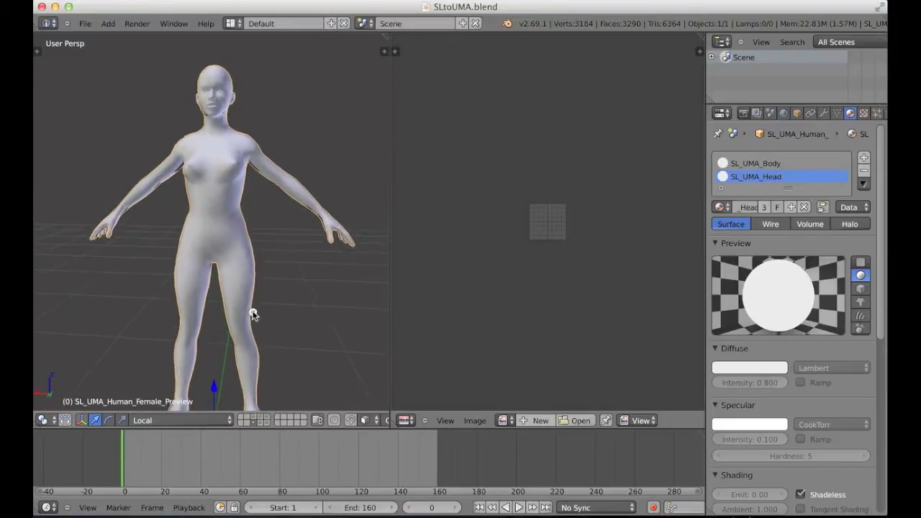
{"action": "middle_click_drag", "start_coordinate": [256, 324], "coordinate": [245, 310]}
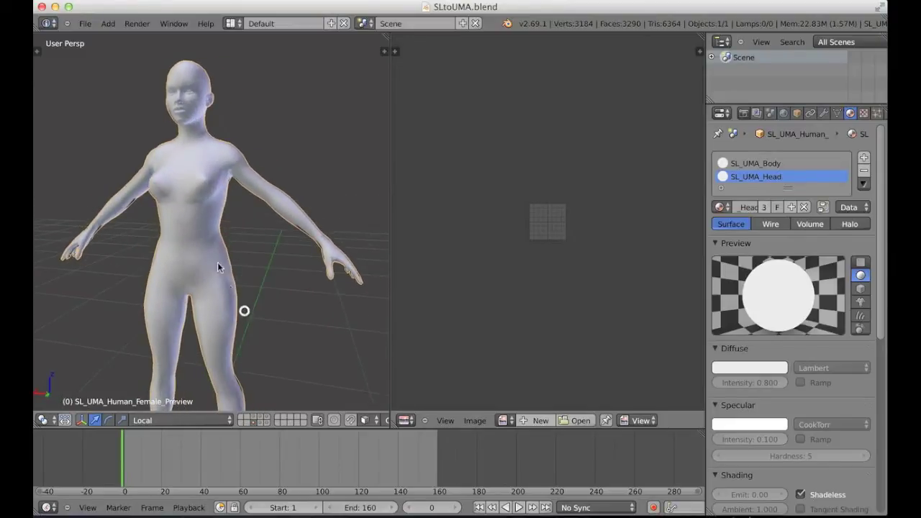
- Compare the original Second Life female avatar with the T-posed UMA female mesh by switching between their layers
{"action": "left_click", "coordinate": [262, 421]}
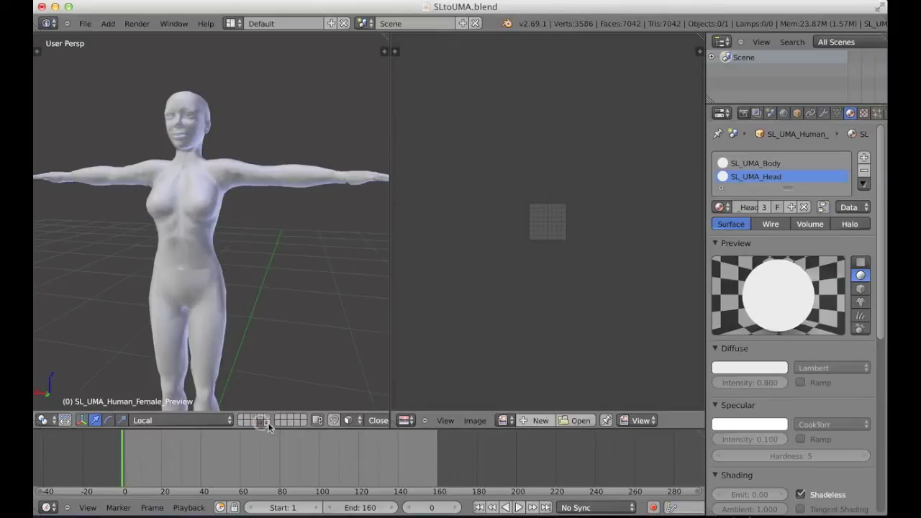
{"action": "left_click", "coordinate": [262, 415]}
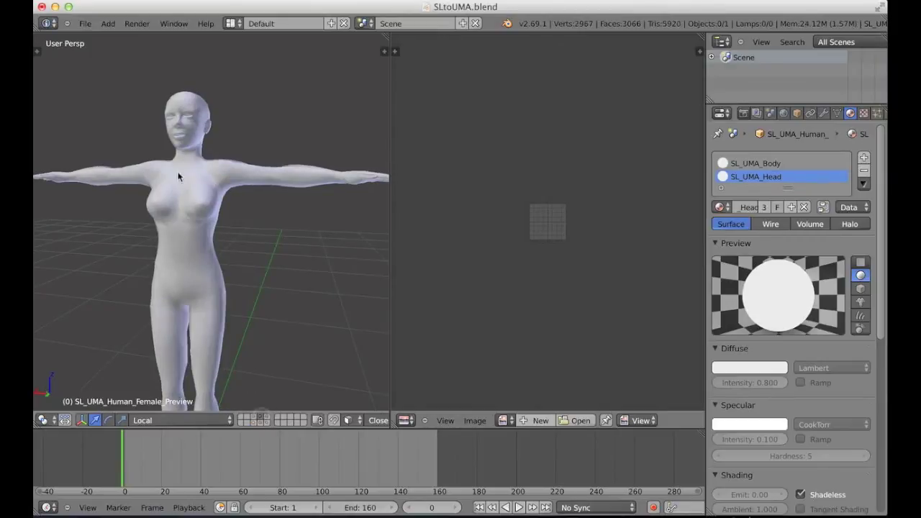
{"action": "middle_click_drag", "start_coordinate": [183, 224], "coordinate": [252, 314]}
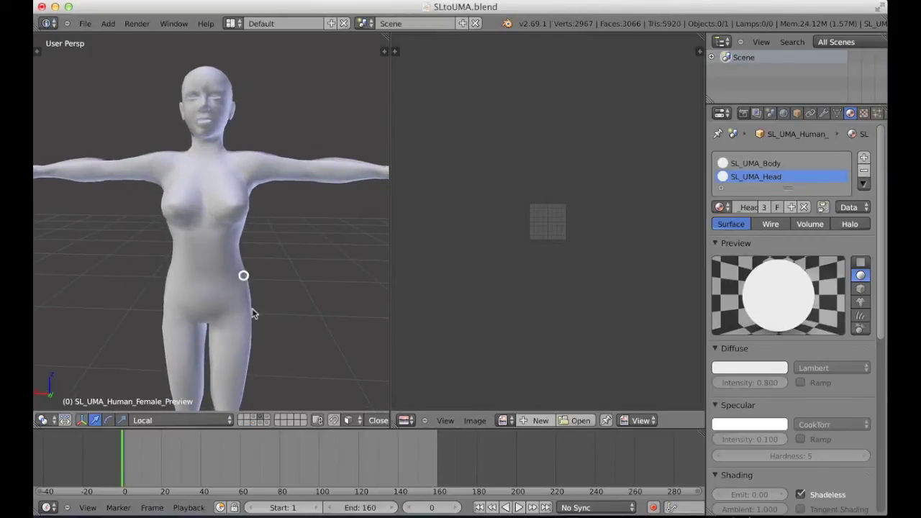
{"action": "left_click", "coordinate": [262, 422]}
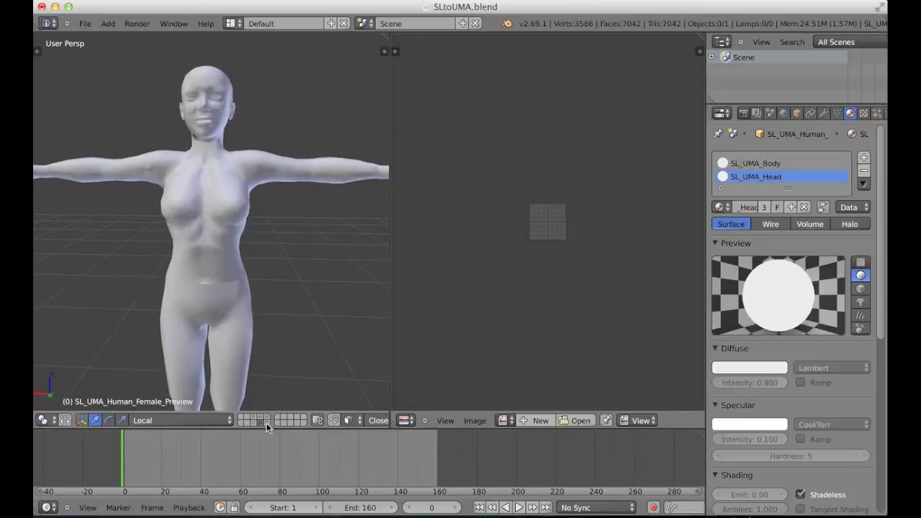
- Show the sl_avatar_true_male mesh, inspect it in wireframe and solid shading, and dismiss the system update notification
{"action": "left_click", "coordinate": [264, 423]}
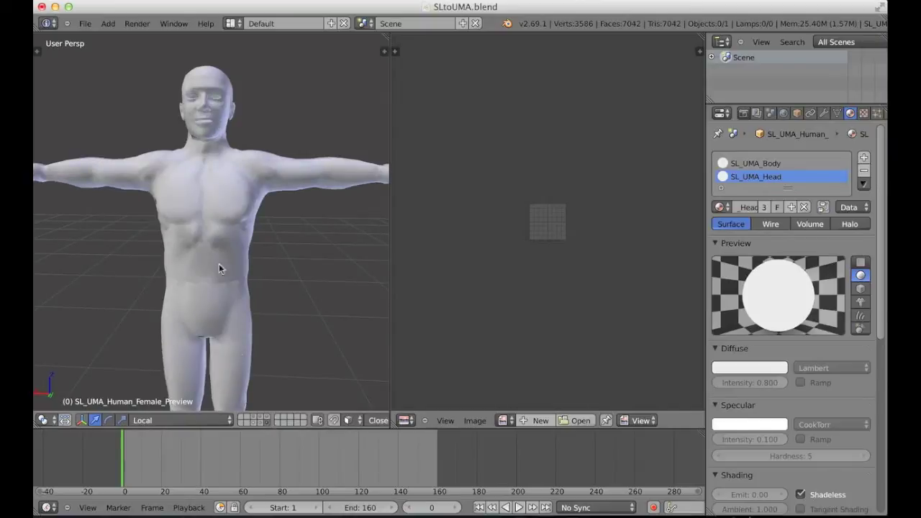
{"action": "right_click", "coordinate": [210, 242]}
{"action": "mouse_move", "coordinate": [210, 242]}
{"action": "middle_mouse_down"}
{"action": "mouse_move", "coordinate": [230, 264]}
{"action": "mouse_move", "coordinate": [265, 272]}
{"action": "middle_mouse_up"}
{"action": "key", "text": "z"}
{"action": "key", "text": "z"}
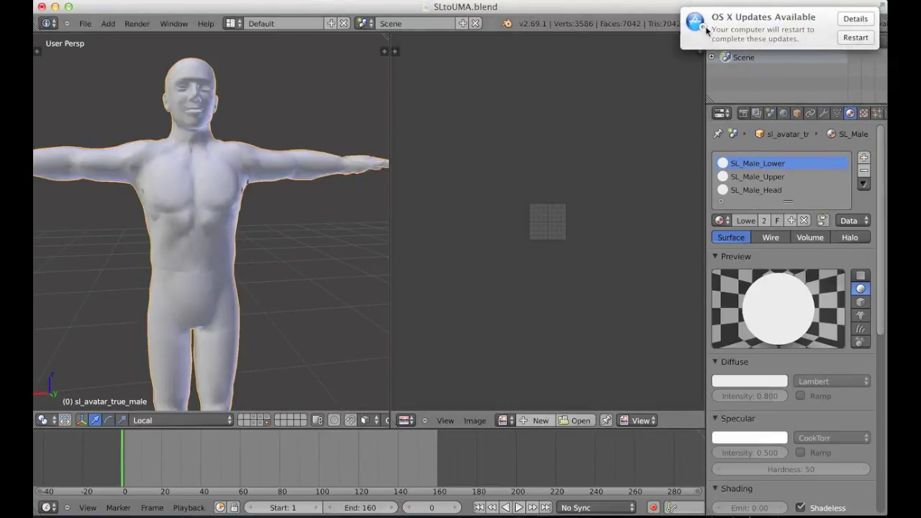
{"action": "left_click_drag", "start_coordinate": [706, 29], "coordinate": [841, 44]}
{"action": "middle_click_drag", "start_coordinate": [364, 188], "coordinate": [296, 233]}
- Show the layer with the T-posed SL_UMA_Human_Male mesh and check its topology in Edit Mode
{"action": "left_click", "coordinate": [264, 416]}
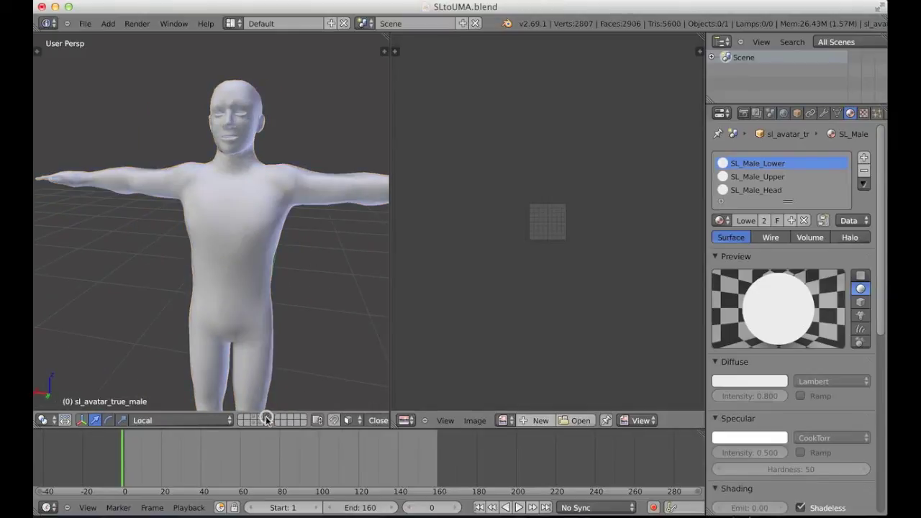
{"action": "right_click", "coordinate": [233, 212]}
{"action": "mouse_move", "coordinate": [253, 249]}
{"action": "middle_mouse_down"}
{"action": "mouse_move", "coordinate": [264, 262]}
{"action": "mouse_move", "coordinate": [251, 256]}
{"action": "middle_mouse_up"}
{"action": "key", "text": "Tab"}
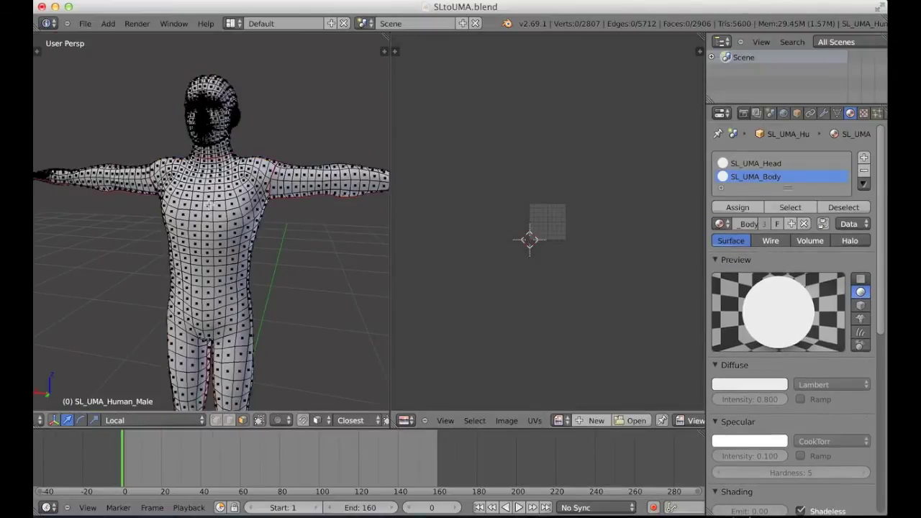
{"action": "key", "text": "Tab"}
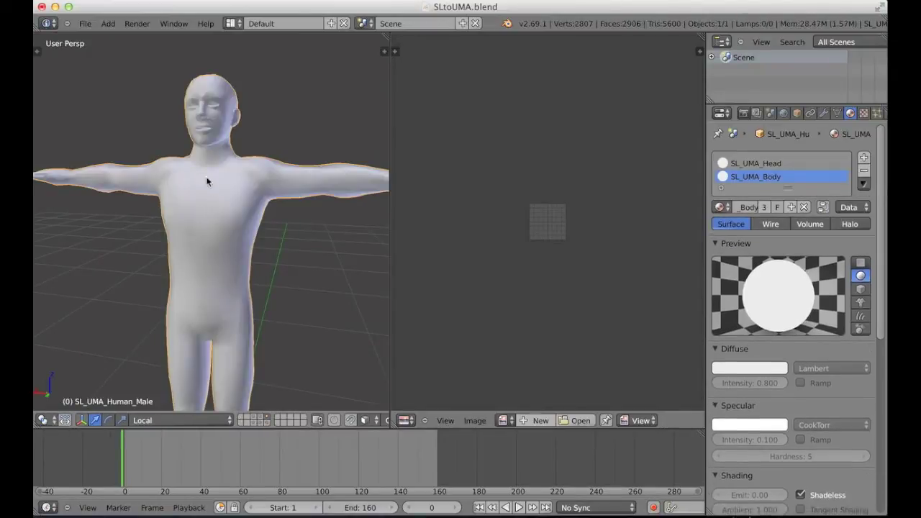
- Switch between the T-posed UMA female and male layers, and look over the male mesh
{"action": "left_click", "coordinate": [262, 418]}
{"action": "left_click", "coordinate": [268, 418]}
{"action": "scroll", "coordinate": [252, 252], "scroll_direction": "down", "scroll_amount": 5}
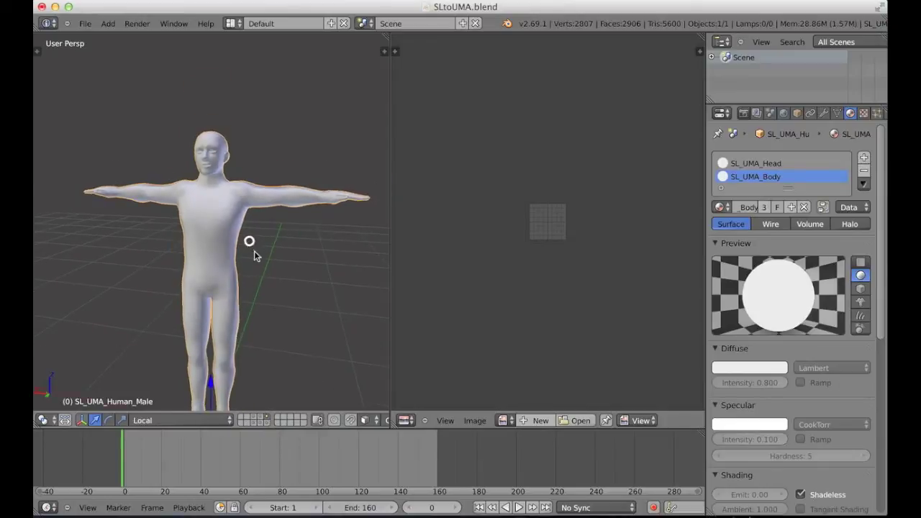
{"action": "scroll", "coordinate": [249, 281], "scroll_direction": "up", "scroll_amount": 4}
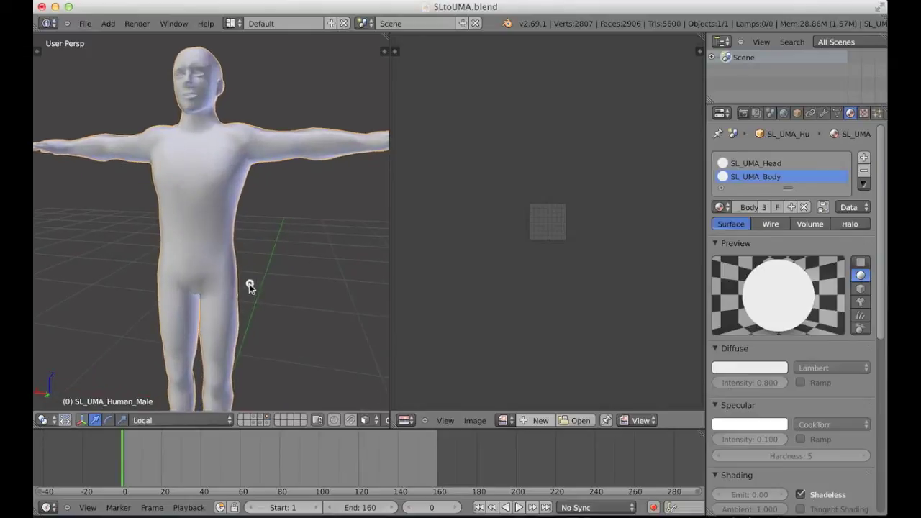
{"action": "middle_click_drag", "start_coordinate": [257, 303], "coordinate": [253, 284]}
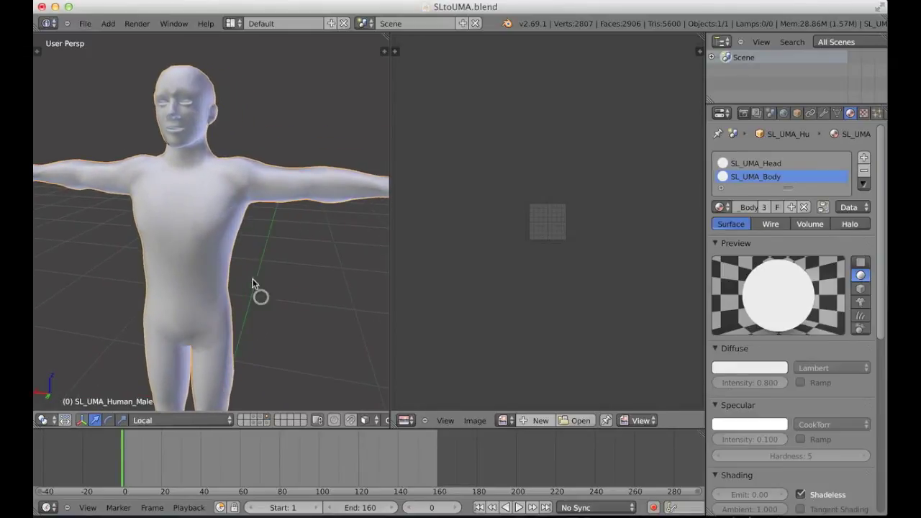
- Show the male preview layer with its arms lowered and view the whole body
{"action": "left_click", "coordinate": [253, 420]}
{"action": "scroll", "coordinate": [240, 337], "scroll_direction": "down", "scroll_amount": 3}
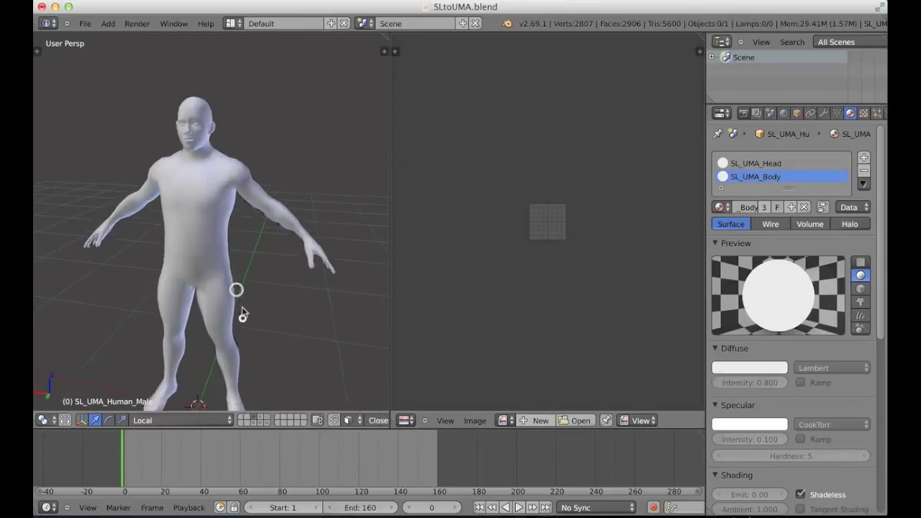
{"action": "middle_click_drag", "start_coordinate": [243, 315], "coordinate": [243, 372], "text": "shift"}
- Show the female preview layer and select SL_UMA_Human_Female_Preview to examine its material slots
{"action": "left_click", "coordinate": [256, 423]}
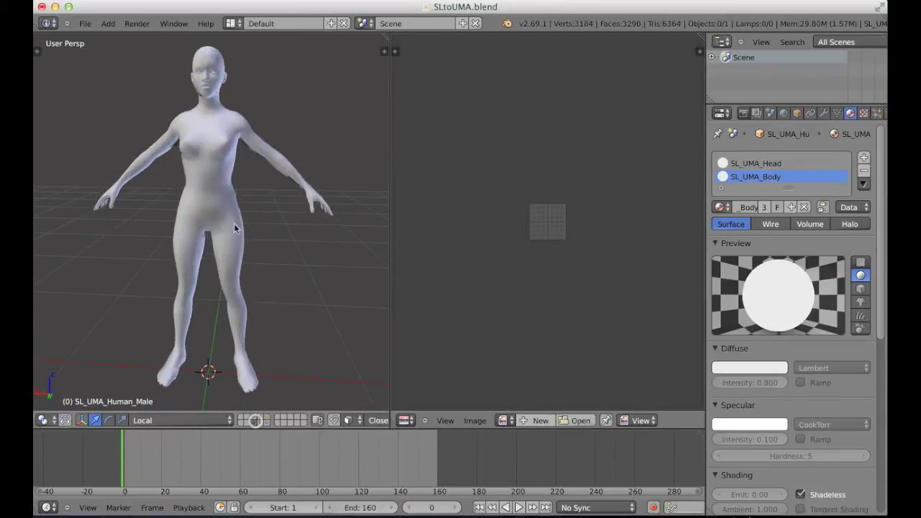
{"action": "mouse_move", "coordinate": [237, 226]}
{"action": "middle_mouse_down"}
{"action": "mouse_move", "coordinate": [236, 257]}
{"action": "mouse_move", "coordinate": [235, 232]}
{"action": "middle_mouse_up"}
{"action": "scroll", "coordinate": [227, 277], "scroll_direction": "up", "scroll_amount": 3}
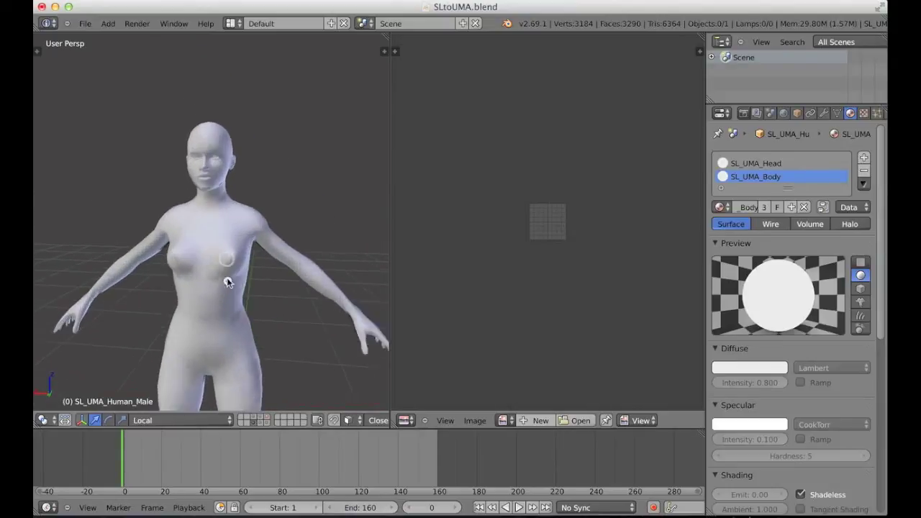
{"action": "right_click", "coordinate": [228, 261]}
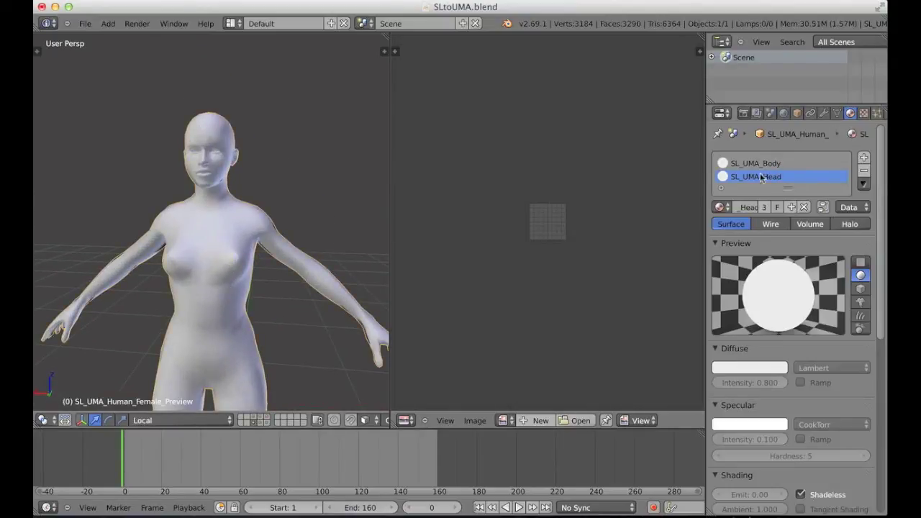
- Return to the male preview layer and examine the mesh from different distances and angles
{"action": "left_click", "coordinate": [252, 420]}
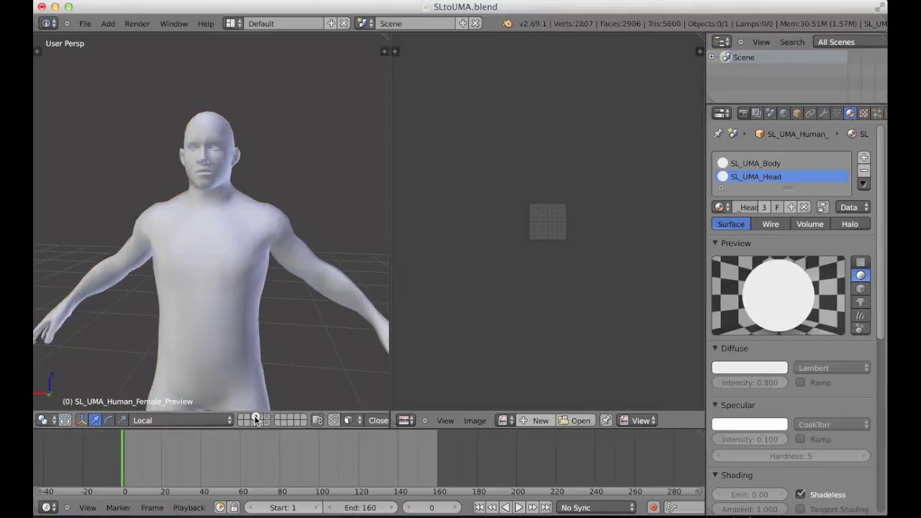
{"action": "scroll", "coordinate": [252, 309], "scroll_direction": "down", "scroll_amount": 4}
{"action": "scroll", "coordinate": [241, 288], "scroll_direction": "up", "scroll_amount": 1}
{"action": "middle_click_drag", "start_coordinate": [243, 298], "coordinate": [264, 312], "text": "shift"}
{"action": "scroll", "coordinate": [271, 283], "scroll_direction": "up", "scroll_amount": 1}
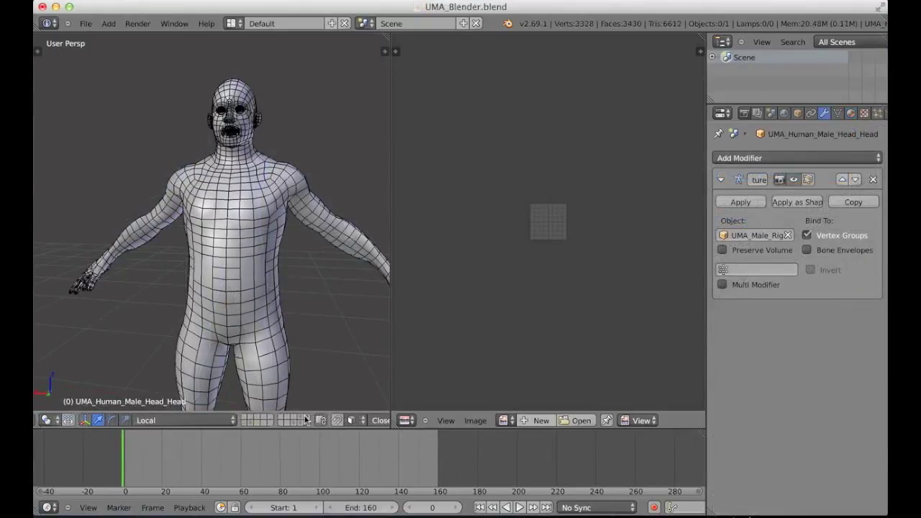